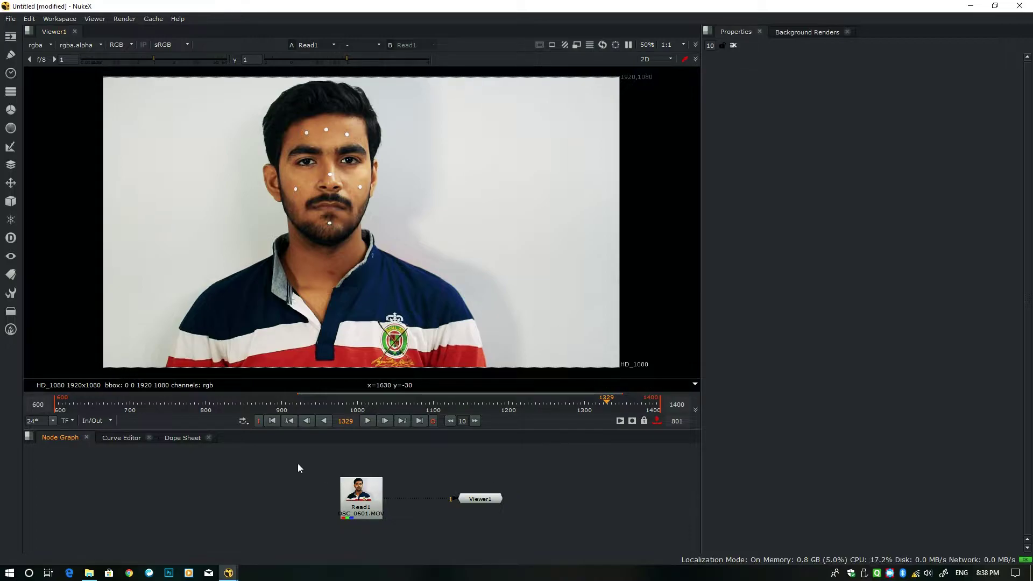
Move Read1 and Viewer1 left together, then scrub the shot to frames 772 and 841.
drag(291, 455, 409, 501)
click(493, 486)
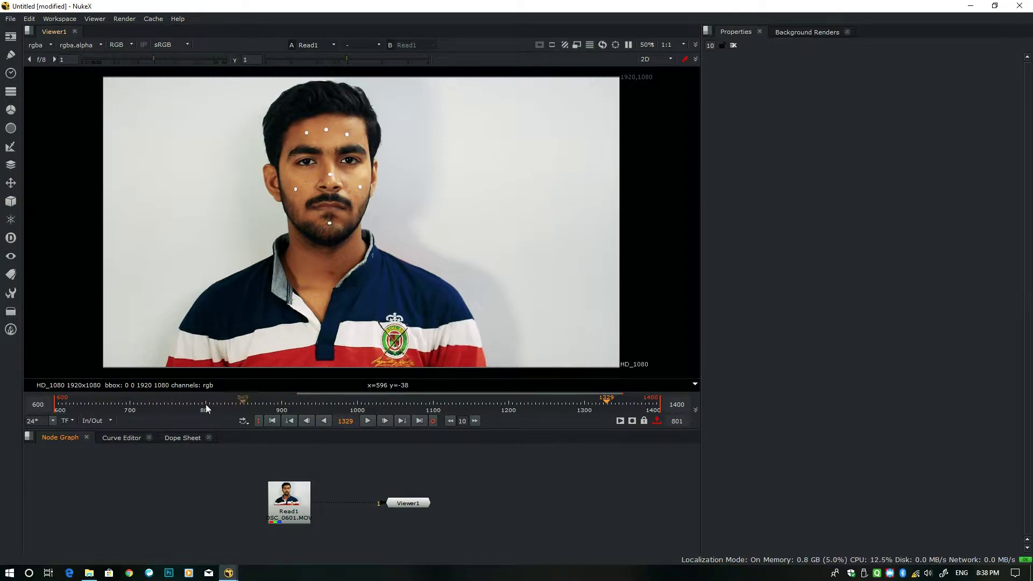
drag(94, 404, 215, 414)
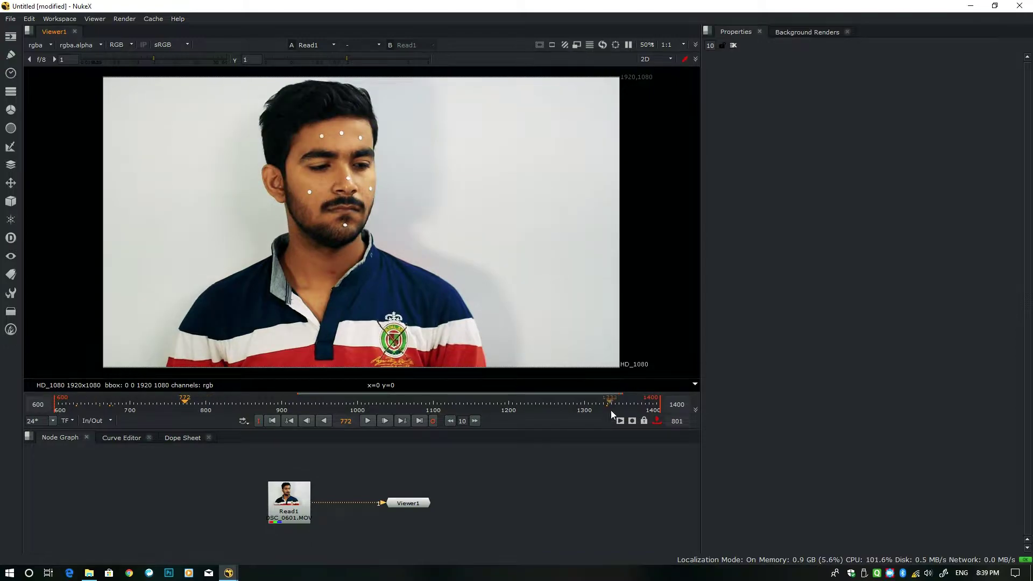
drag(190, 402, 238, 403)
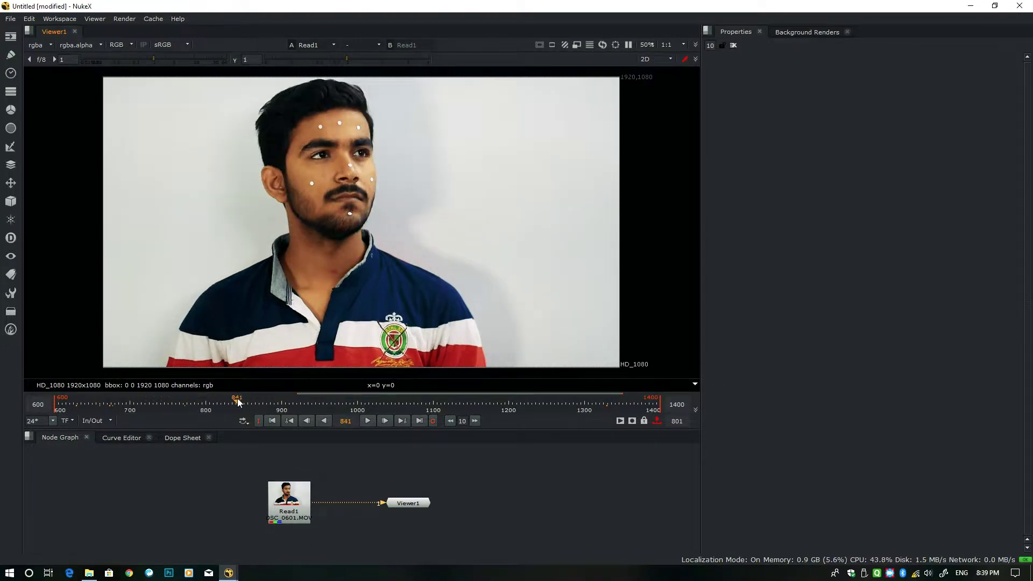
Play the shot through frame 1296, scrub back, and return to frame 600.
click(368, 421)
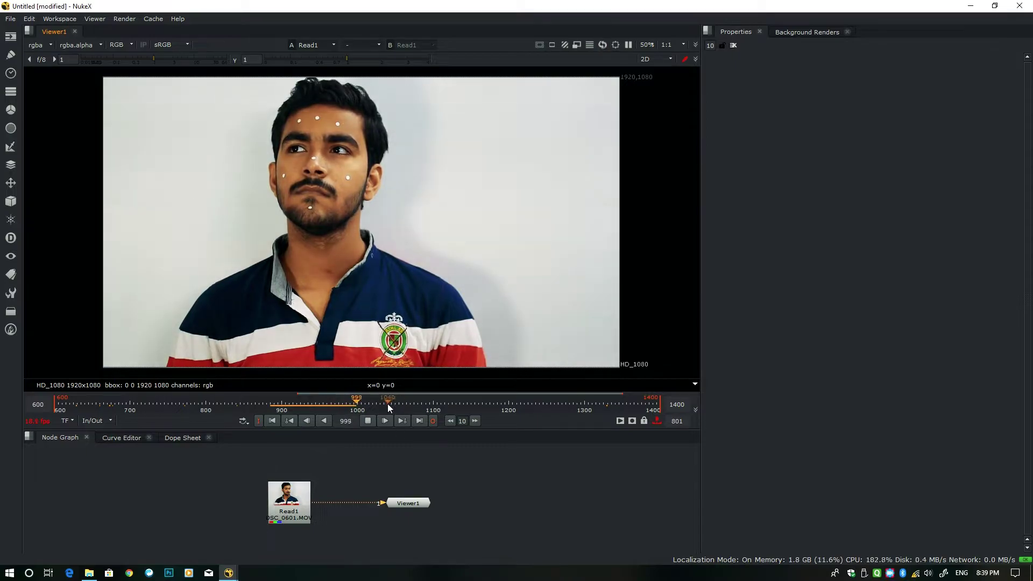
click(531, 403)
drag(552, 402, 603, 407)
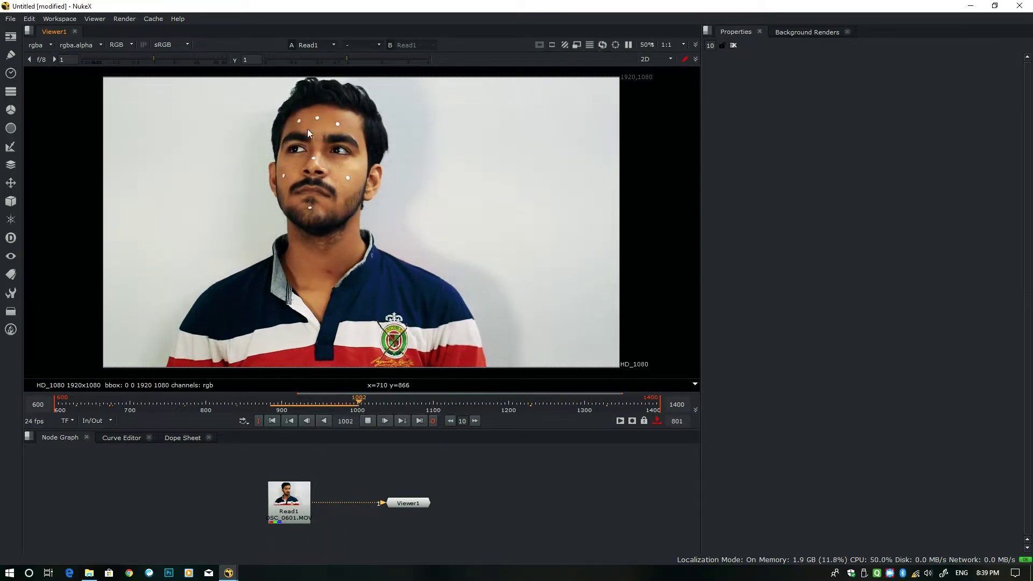
click(369, 421)
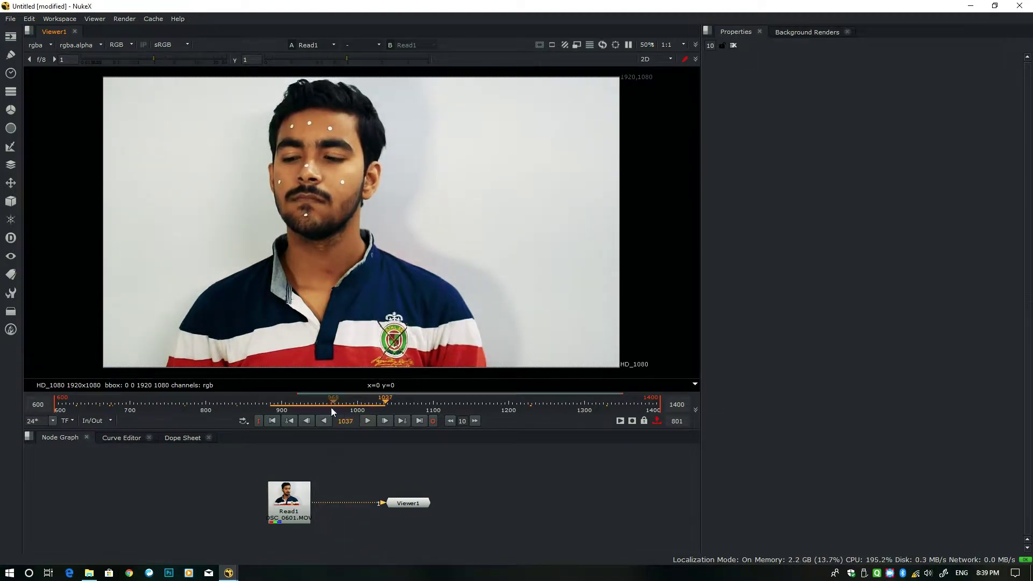
click(319, 402)
drag(318, 402, 142, 415)
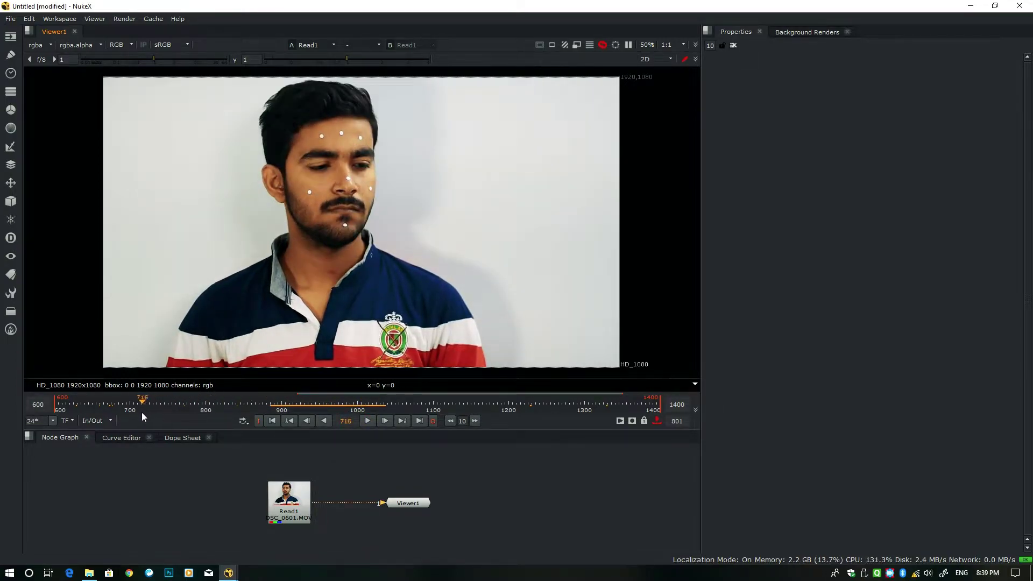
click(274, 421)
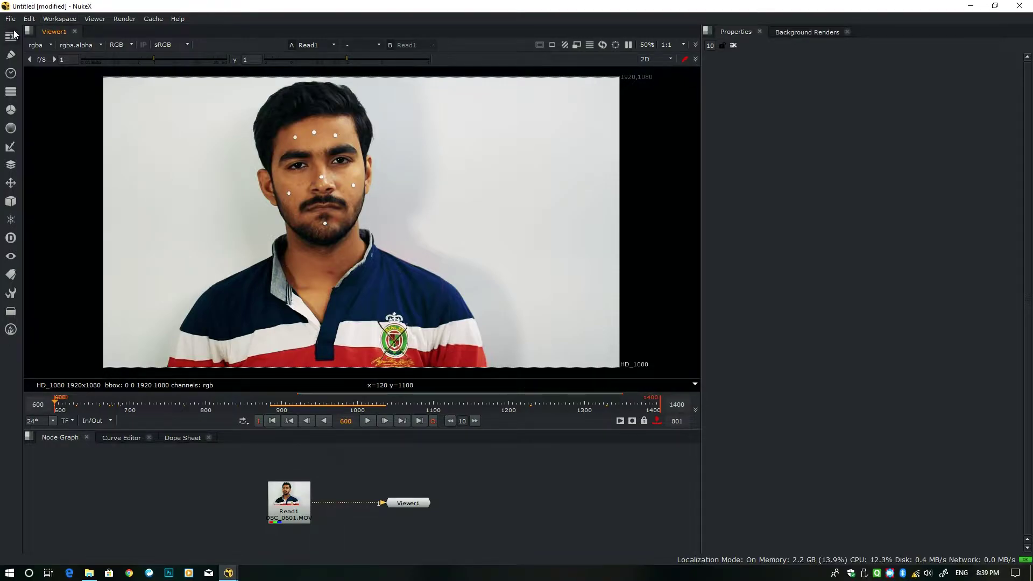
Switch to the LargeViewer workspace, maximize NukeX, and place Viewer1 below Read1.
click(60, 20)
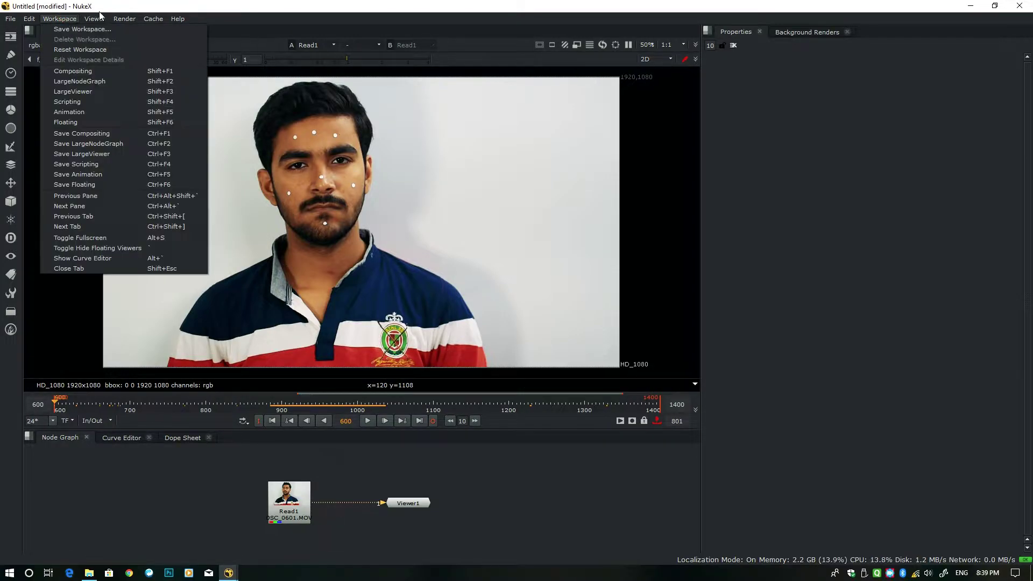
click(90, 91)
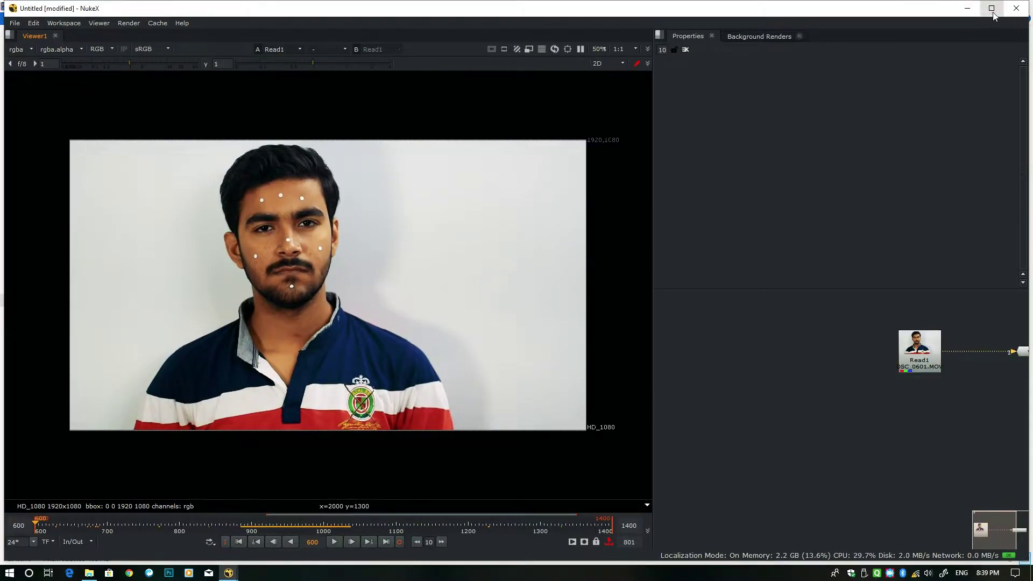
click(991, 4)
key(f)
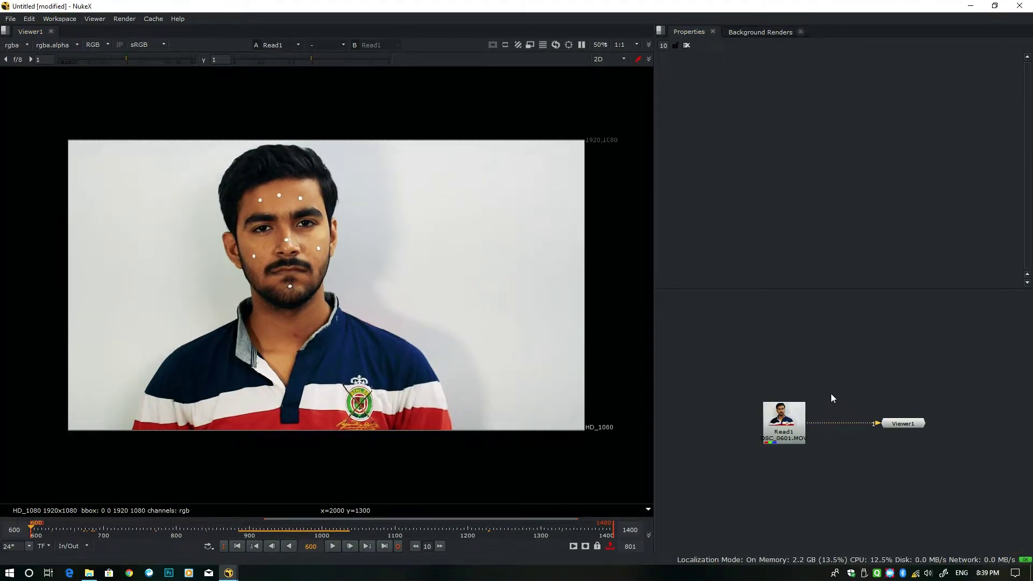
scroll(833, 398, up, 3)
drag(745, 436, 849, 365)
drag(936, 443, 833, 512)
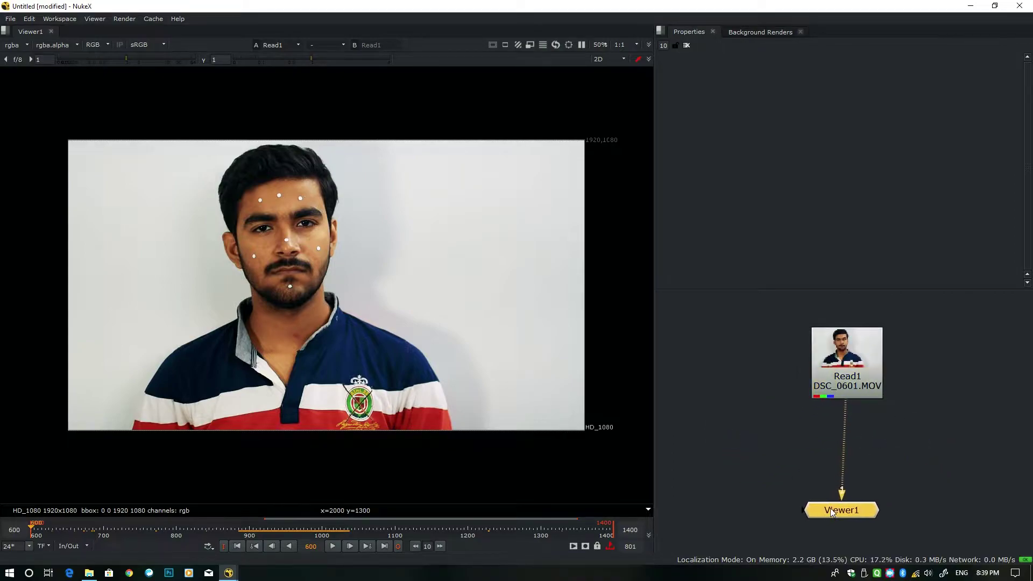
Insert a Tracker node between Read1 and Viewer1.
drag(852, 388, 846, 385)
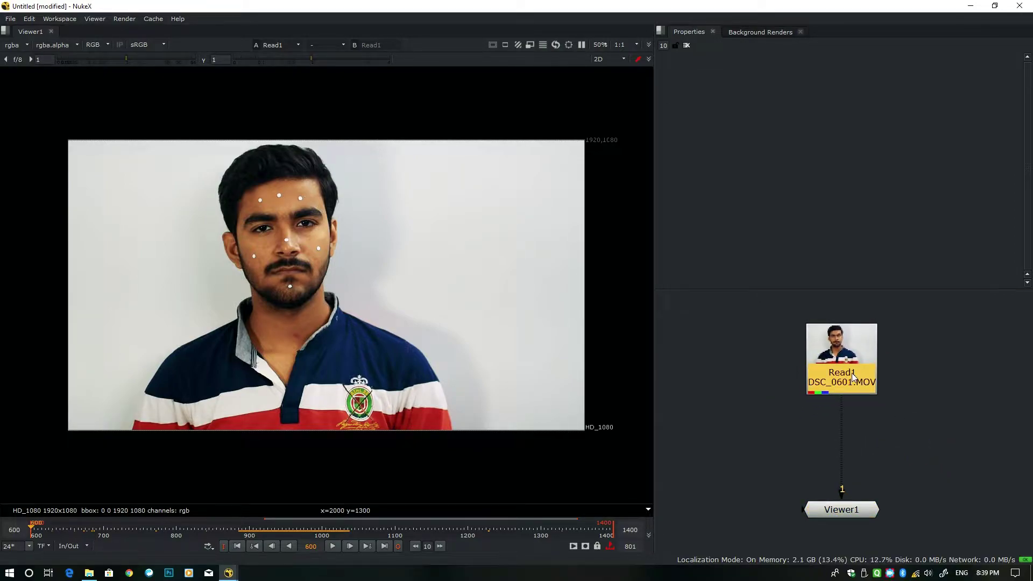
key(Tab)
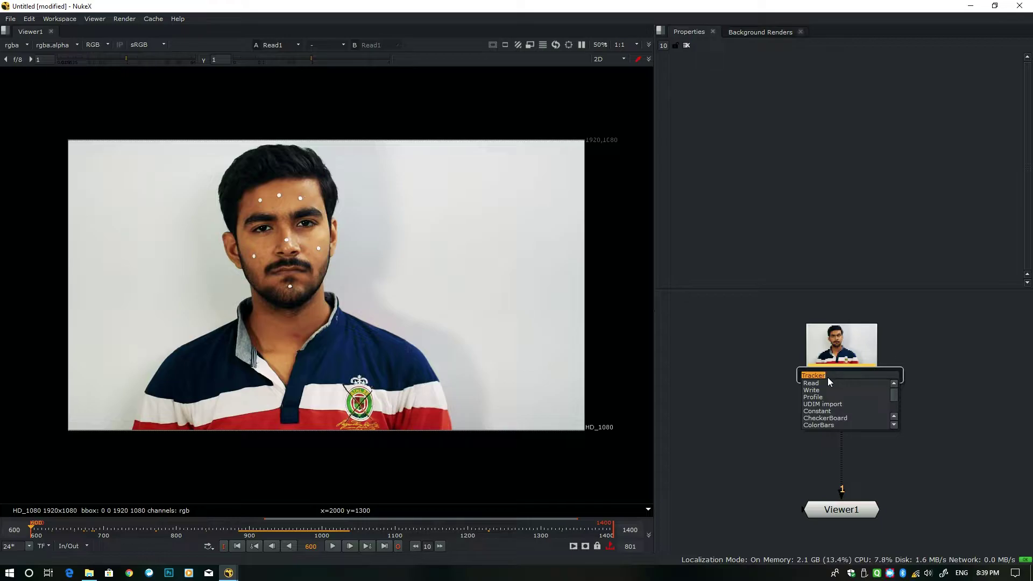
text(tra)
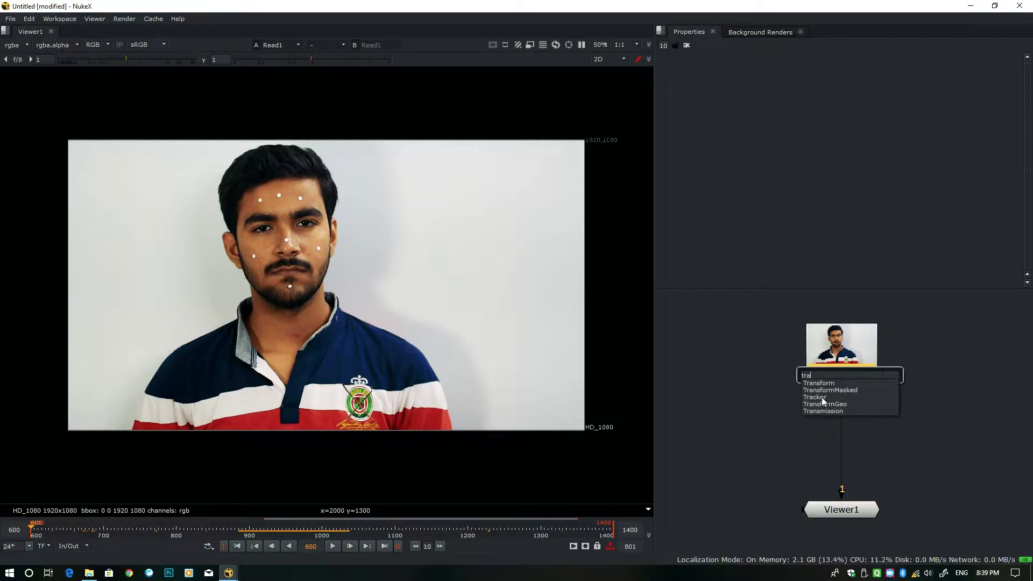
click(822, 397)
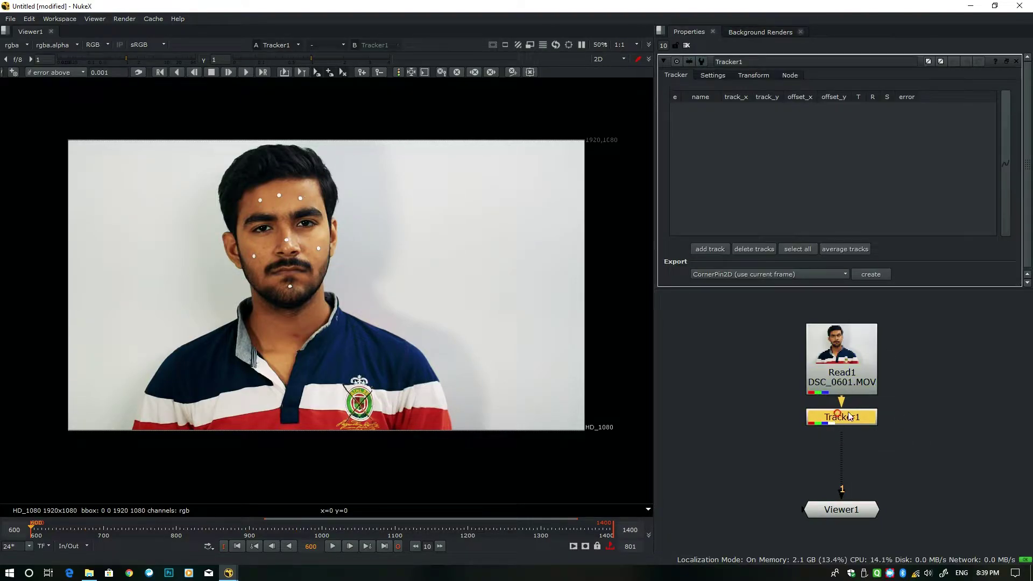
scroll(255, 212, up, 5)
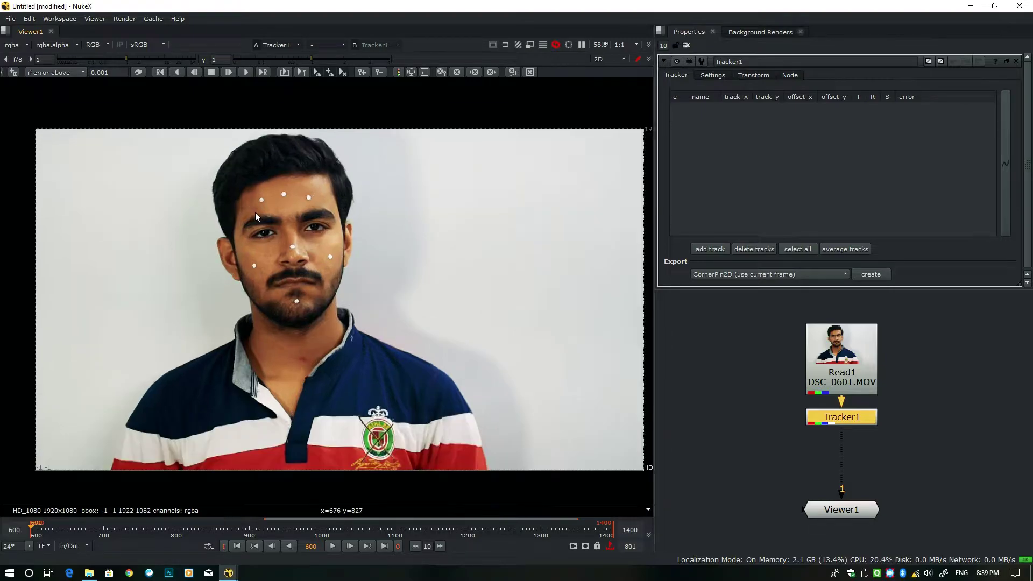
scroll(341, 220, down, 1)
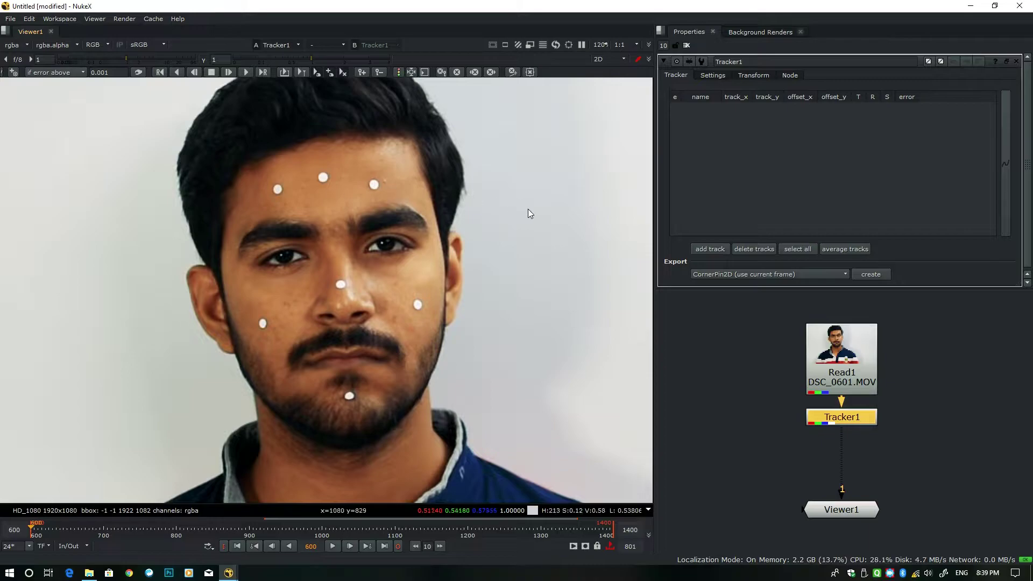
Add track 1 on the centre forehead dot with rotation and scale enabled, and track it forward.
click(710, 249)
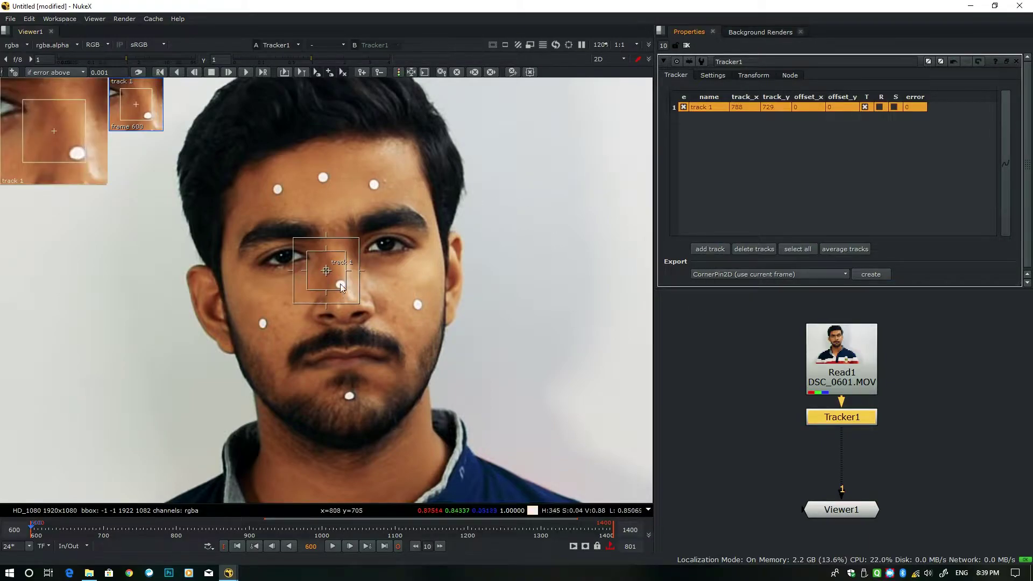
drag(327, 274, 311, 193)
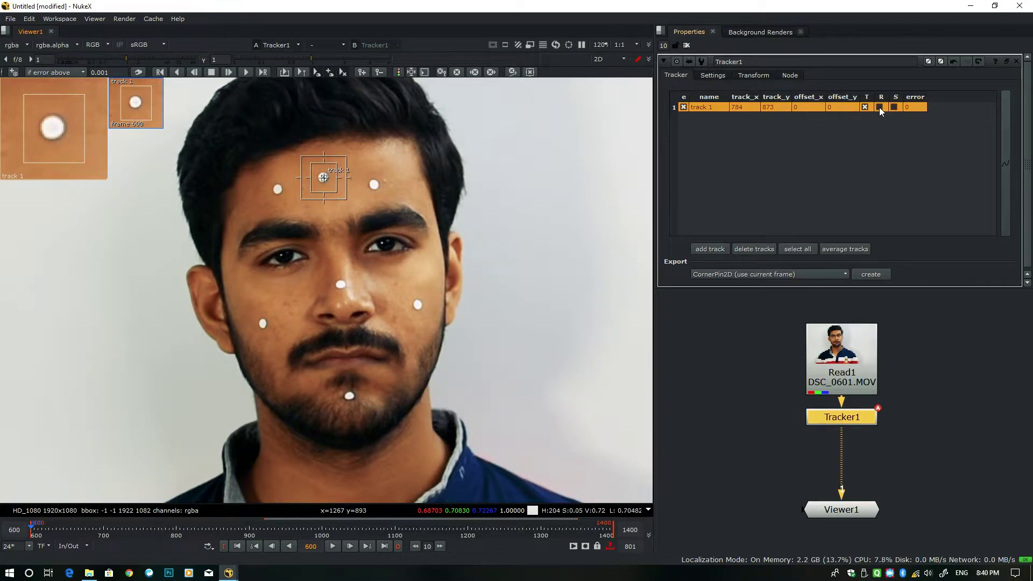
click(894, 108)
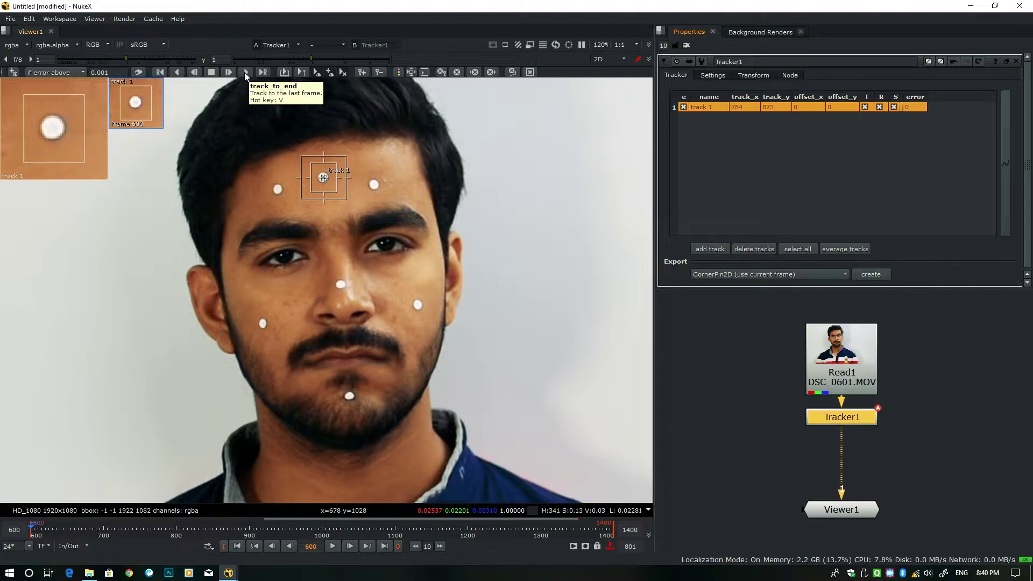
click(245, 72)
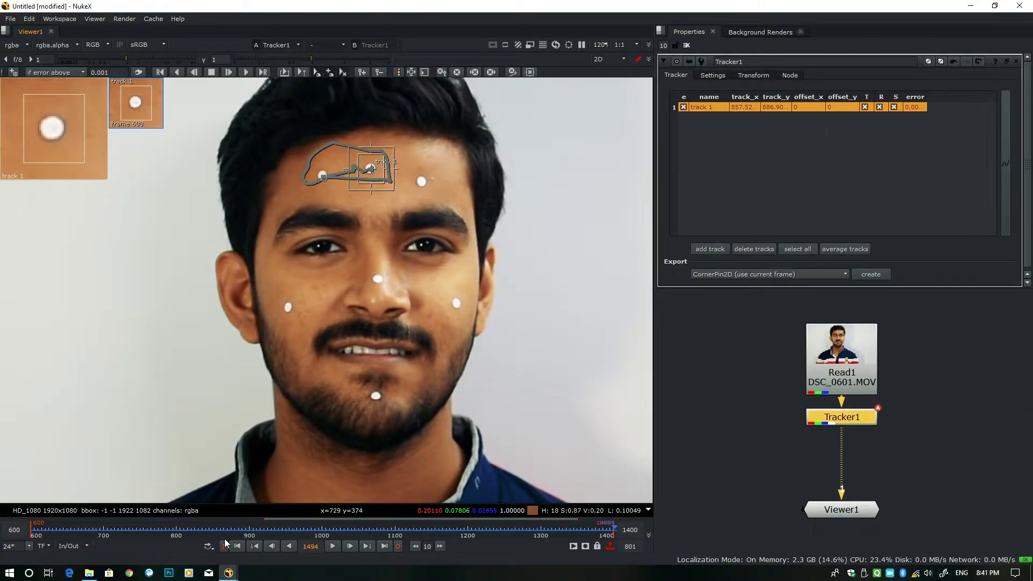
Check track 1 at frames 879 and 1198, return to frame 600, and enlarge the properties area.
click(234, 525)
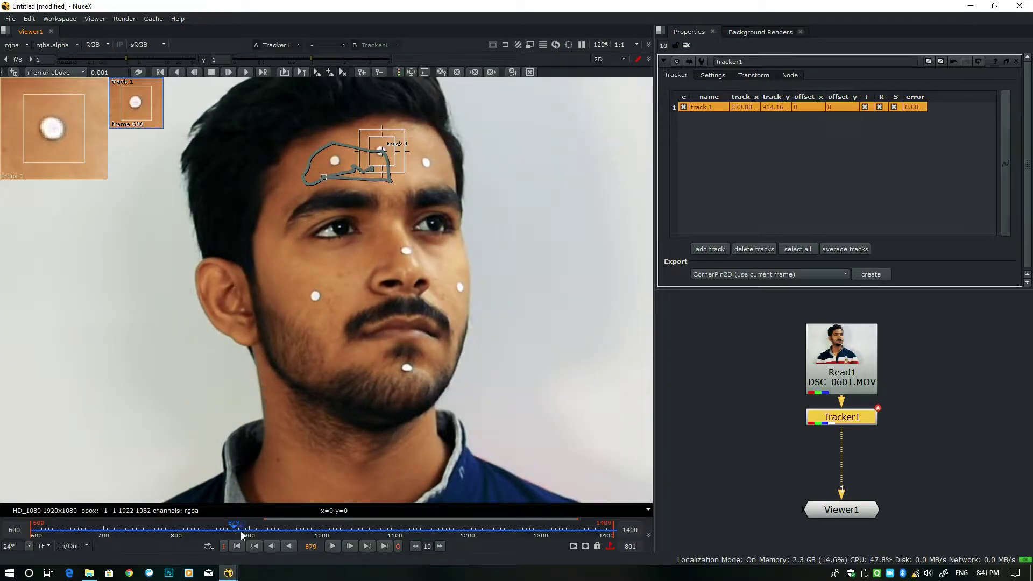
click(397, 531)
click(464, 529)
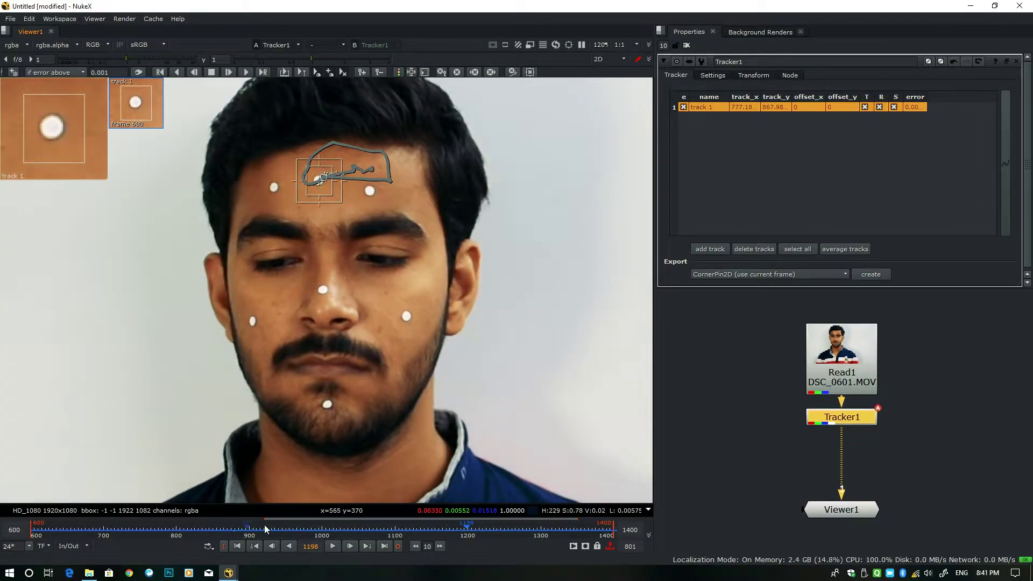
click(237, 546)
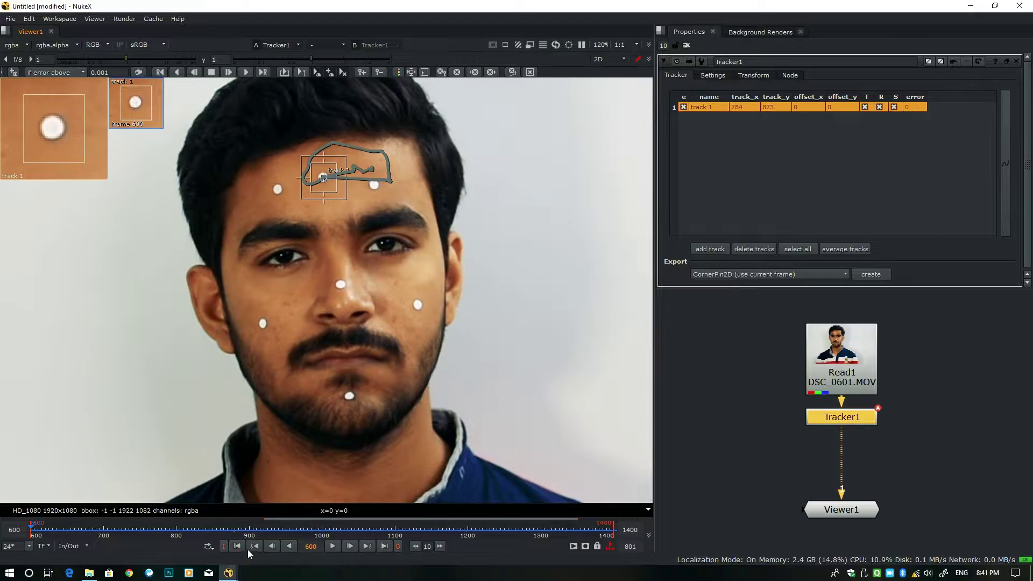
scroll(280, 145, up, 5)
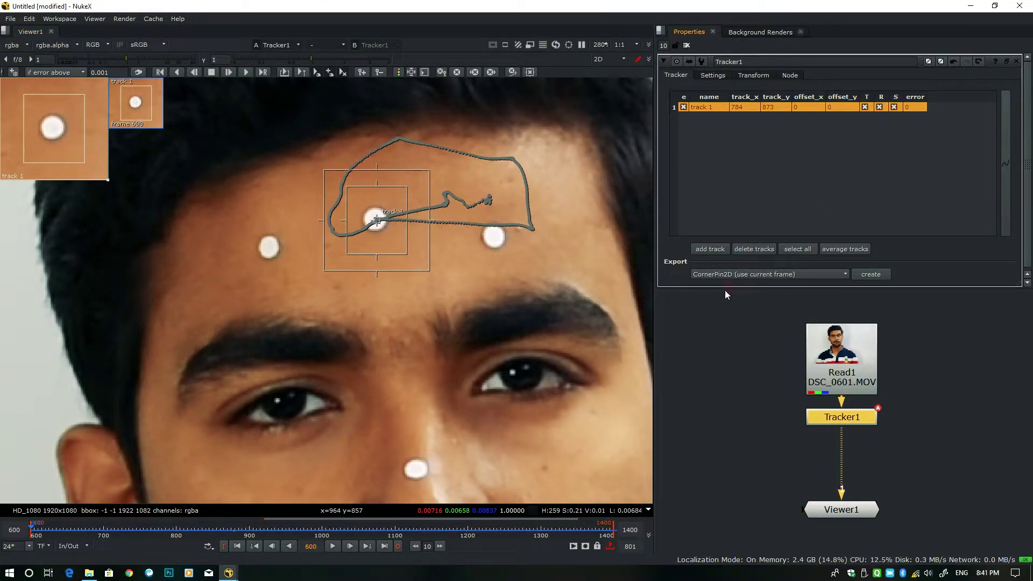
drag(727, 294, 735, 322)
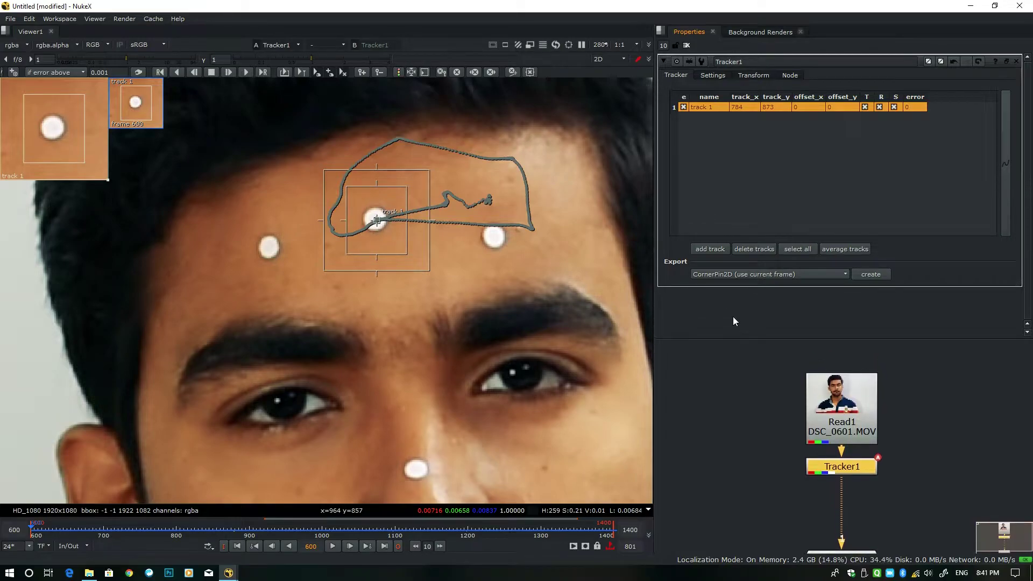
scroll(751, 433, down, 4)
scroll(748, 419, up, 4)
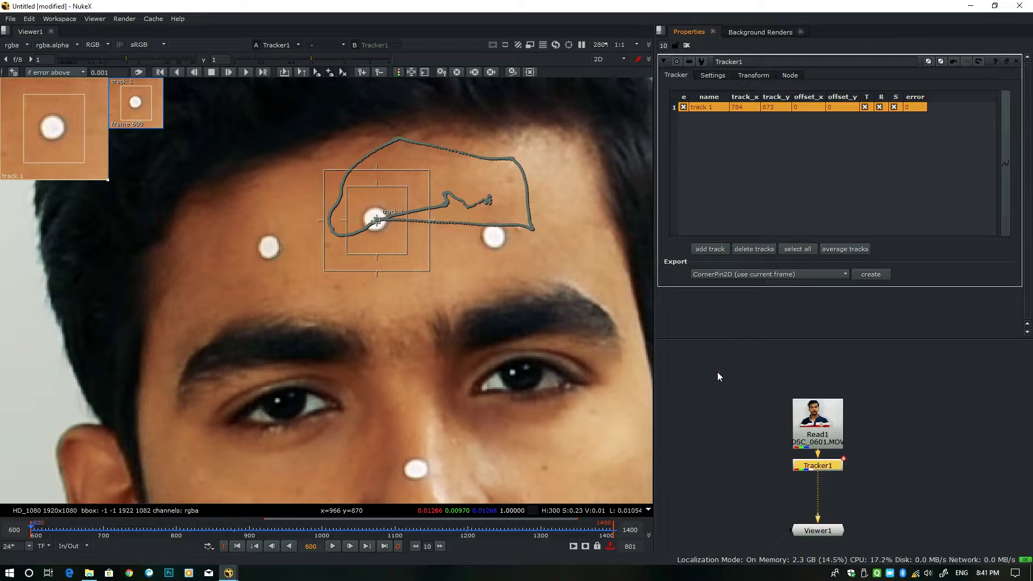
Add Roto1 after Read1 and connect Viewer1 to its output.
drag(748, 339, 758, 313)
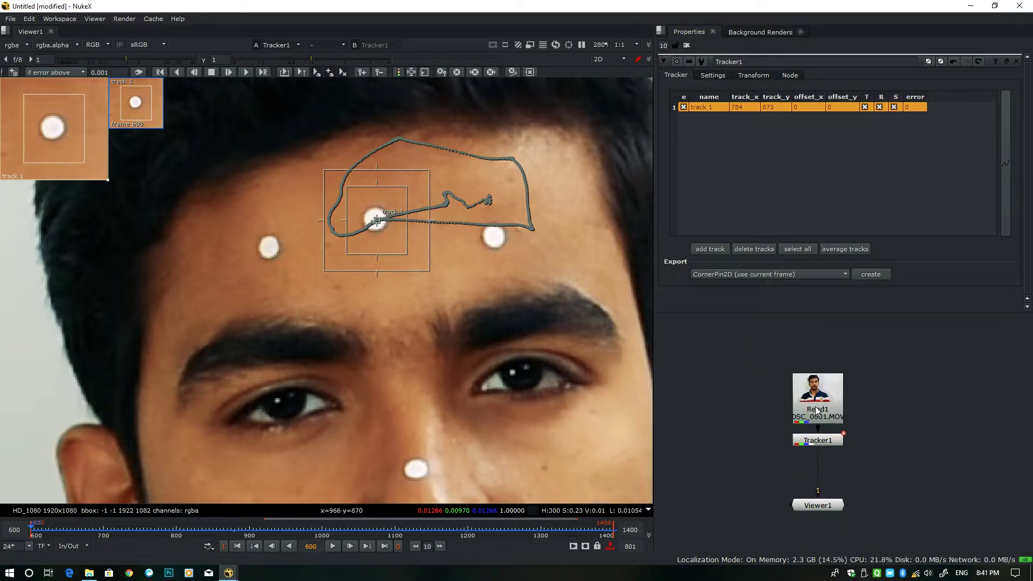
drag(818, 403, 898, 376)
drag(816, 440, 781, 400)
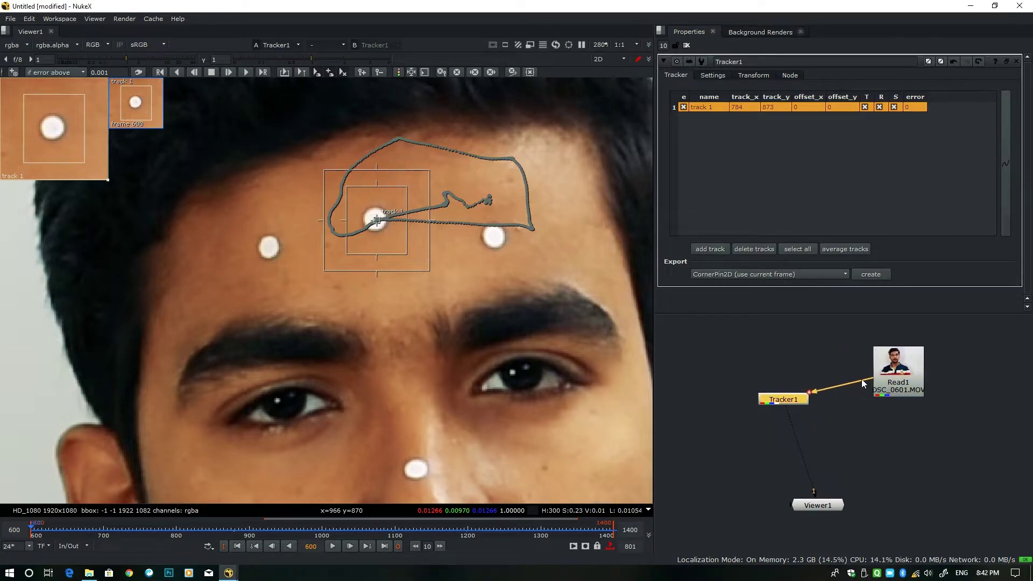
click(885, 395)
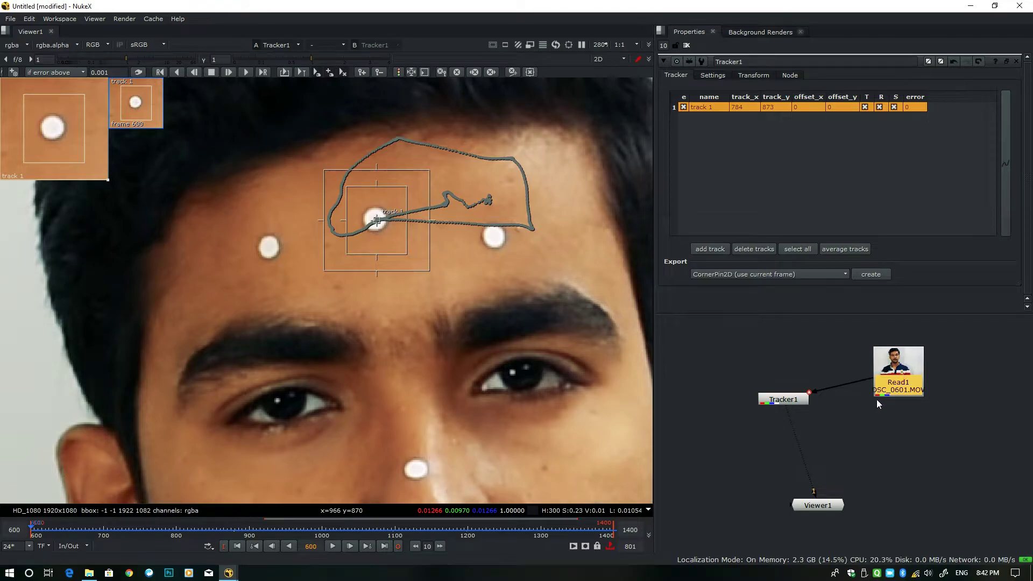
key(o)
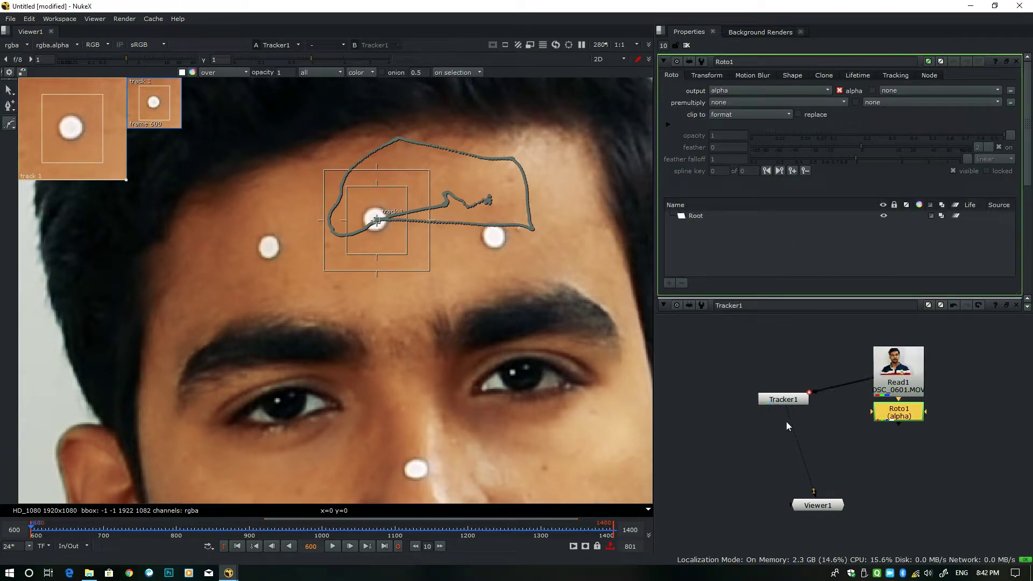
drag(789, 416, 898, 413)
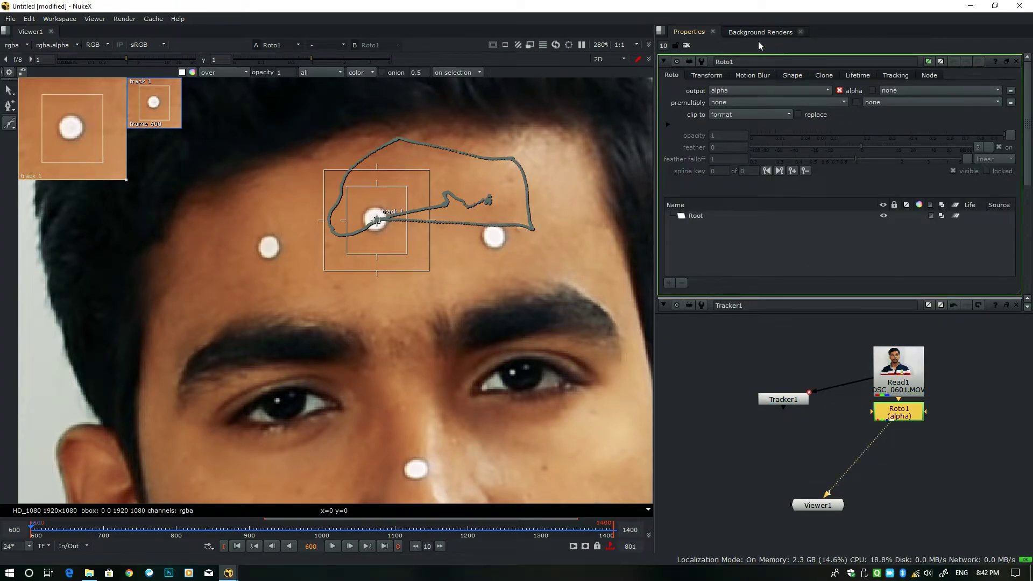
Close all property panels and limit open panels to 1.
click(686, 46)
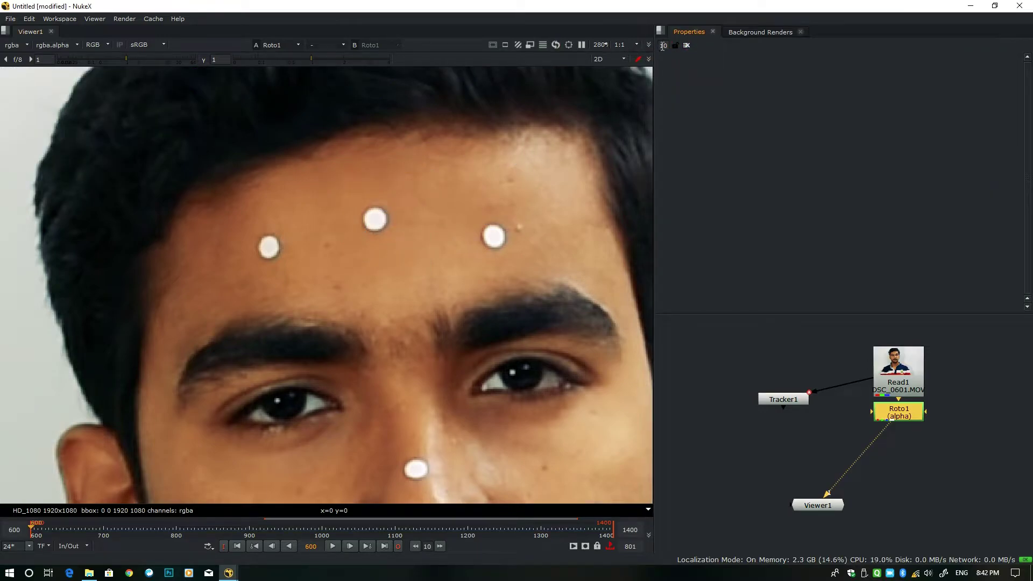
click(663, 46)
key(BackSpace)
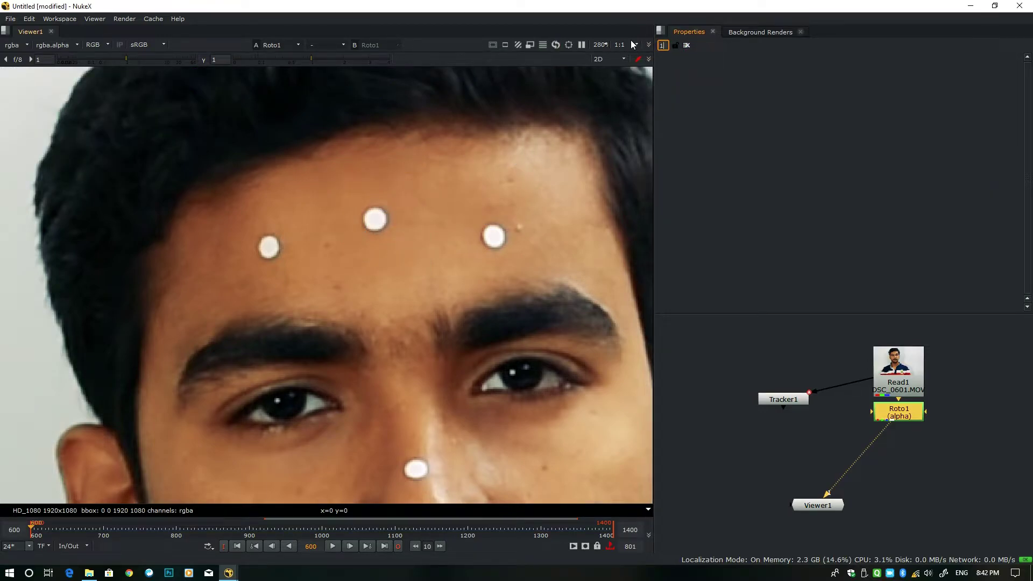
click(747, 332)
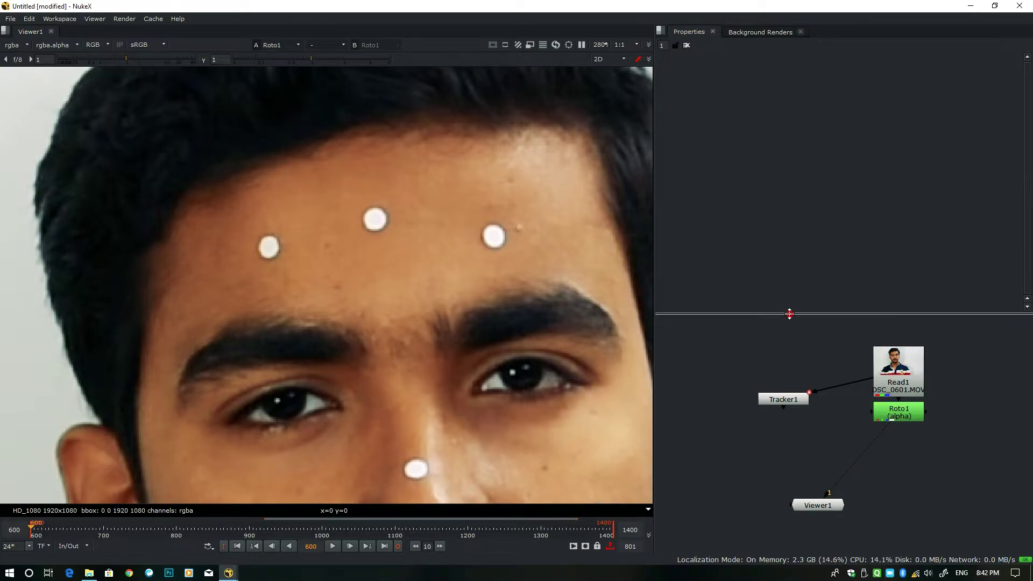
drag(790, 315, 790, 307)
Draw an Ellipse shape centred over the central forehead dot.
double_click(898, 407)
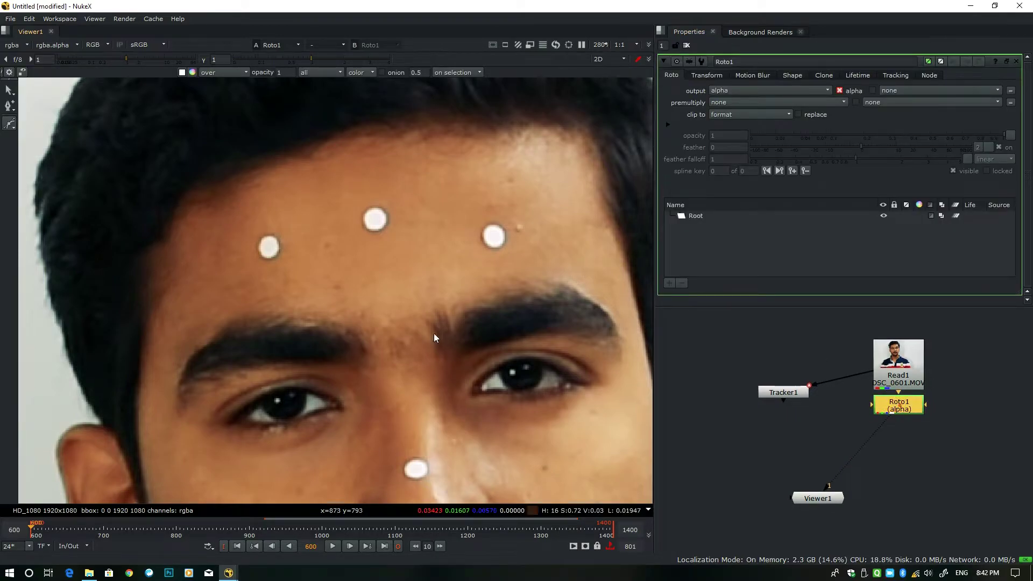
right_click(8, 124)
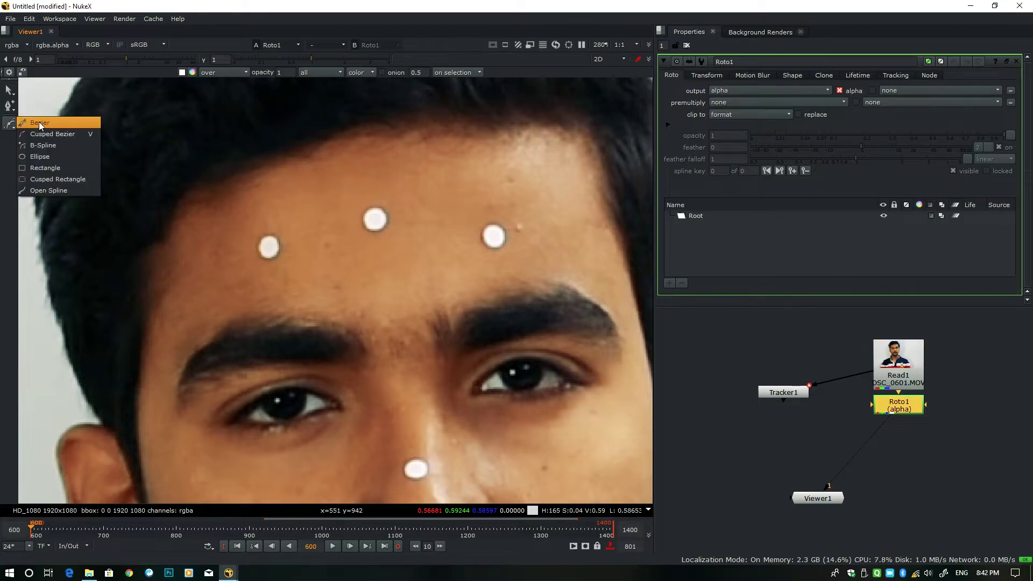
click(40, 157)
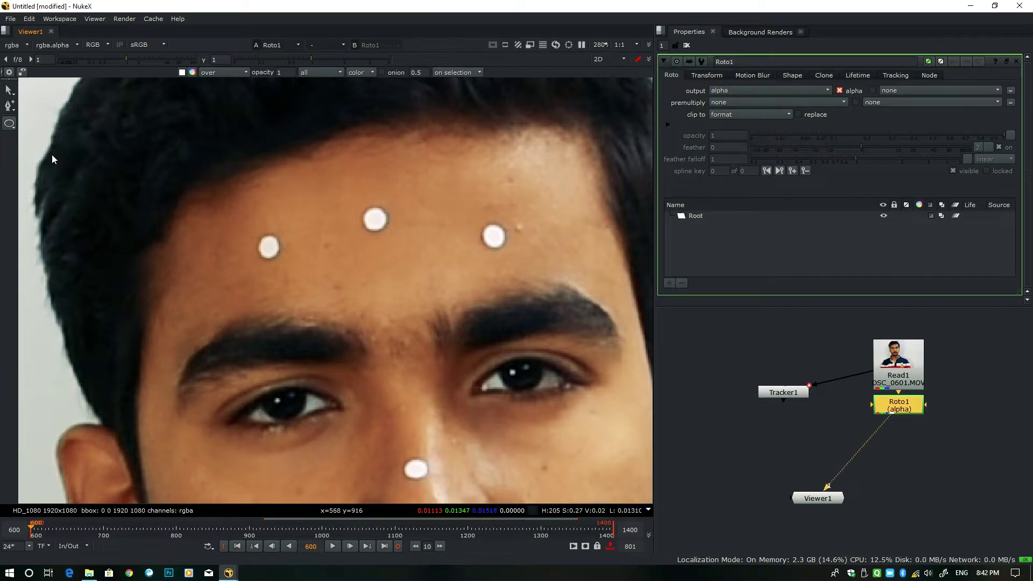
drag(357, 204, 402, 246)
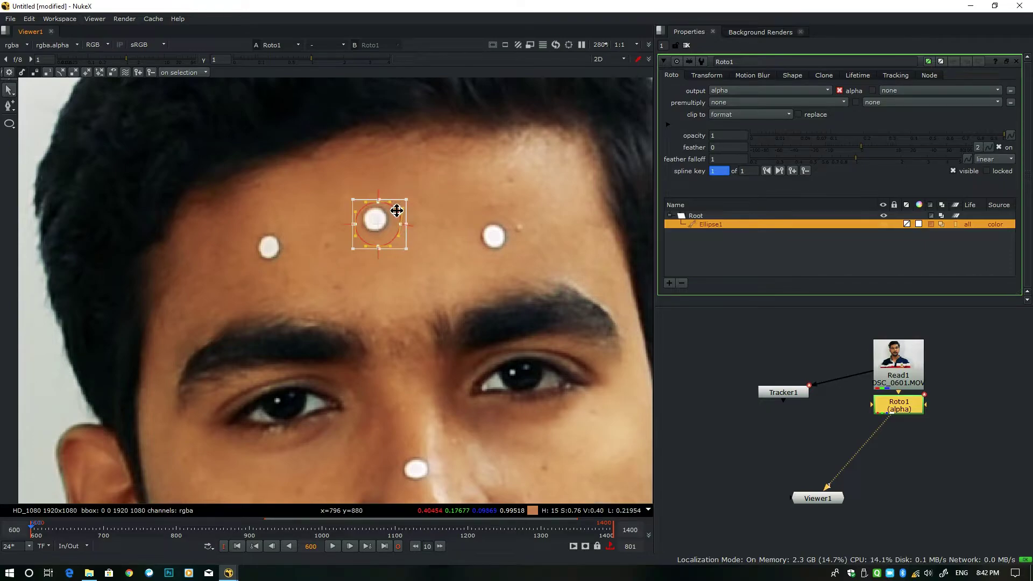
mouse_move(396, 211)
mouse_down()
mouse_move(383, 218)
mouse_move(393, 206)
mouse_up()
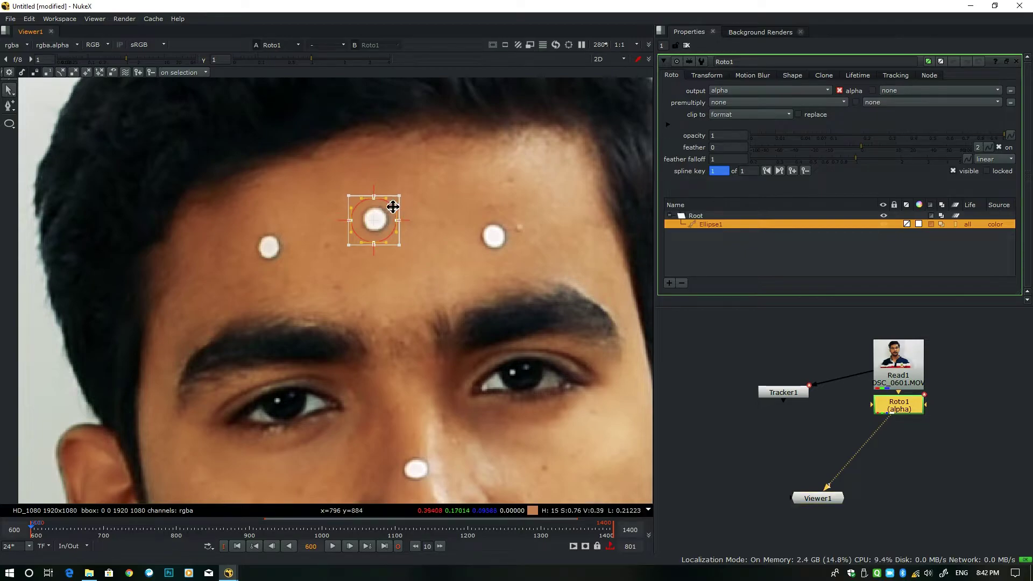
Set Roto1's output channels to rgba with Ellipse1 selected.
click(925, 415)
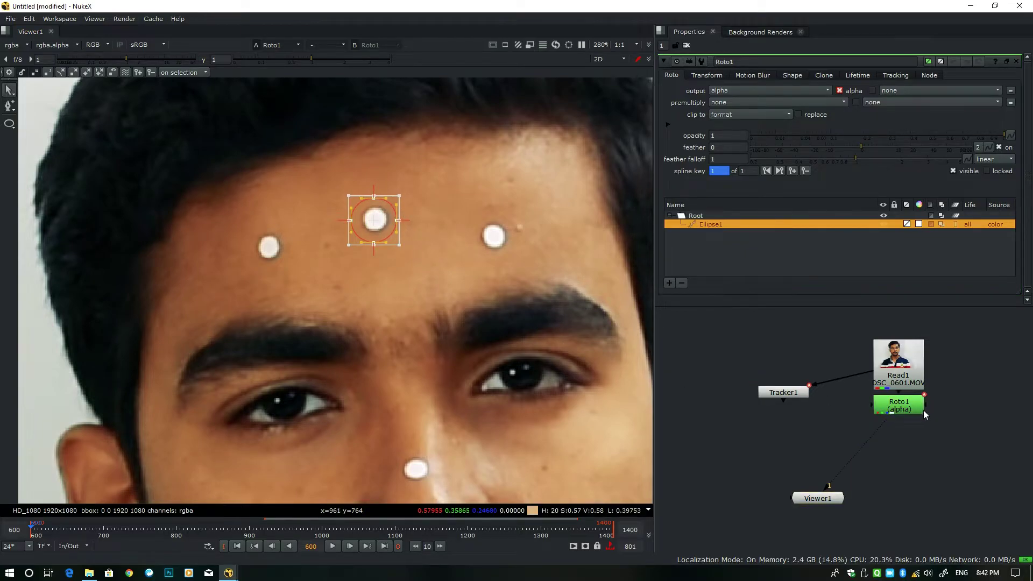
click(925, 415)
ctrl+click(709, 225)
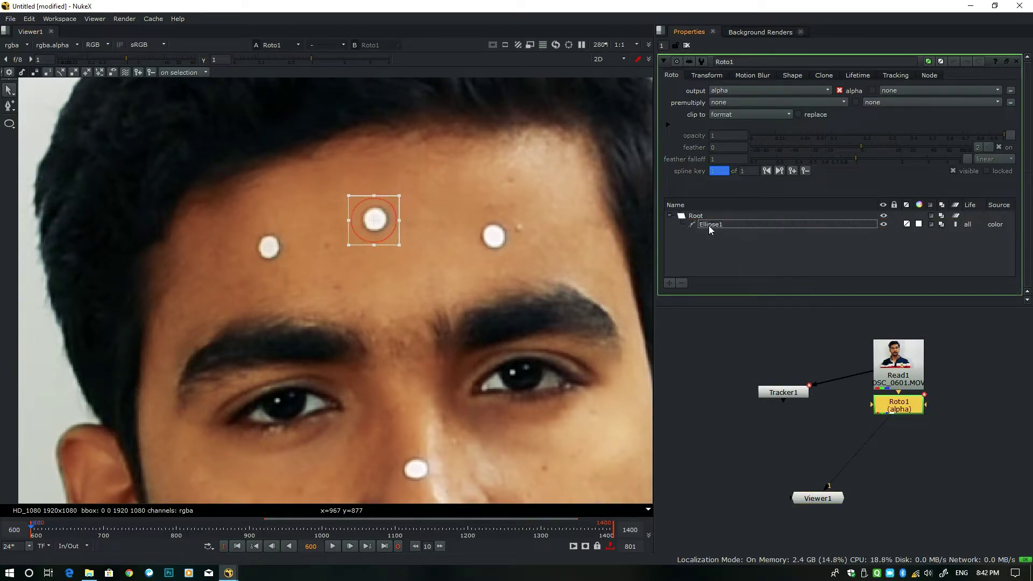
click(709, 225)
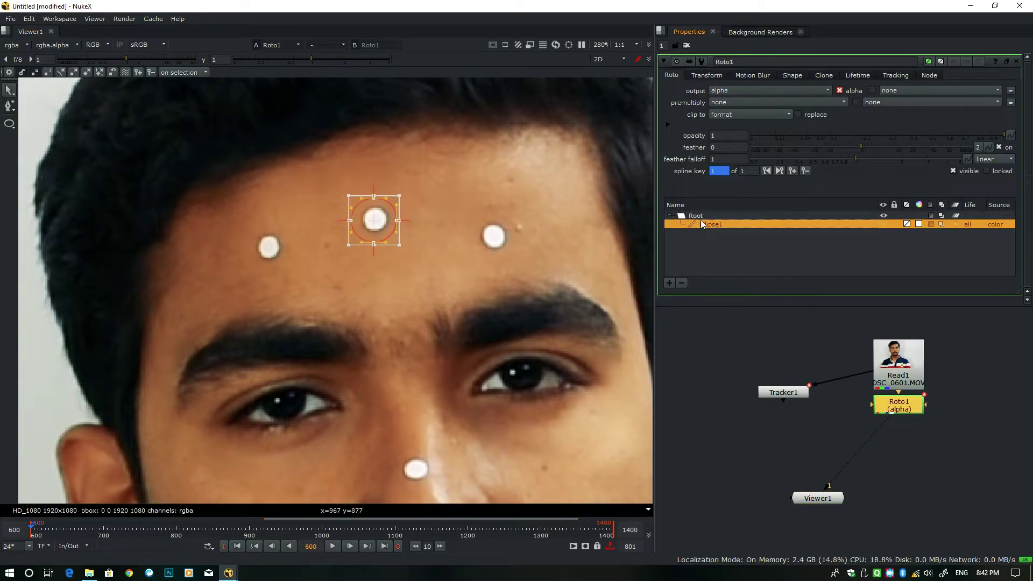
click(722, 91)
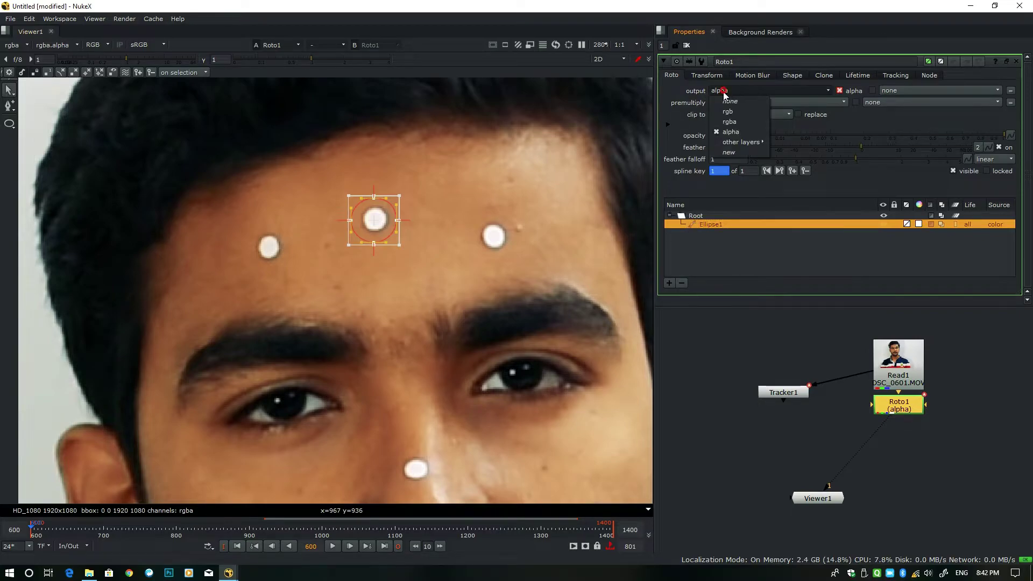
click(730, 122)
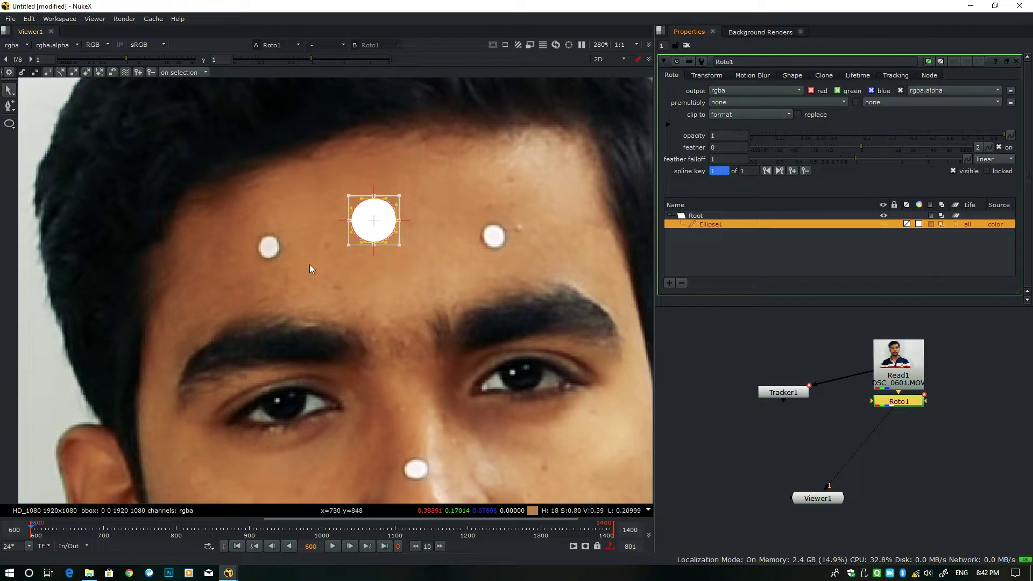
Set Ellipse1's fill source to foreground on the Shape tab.
click(797, 78)
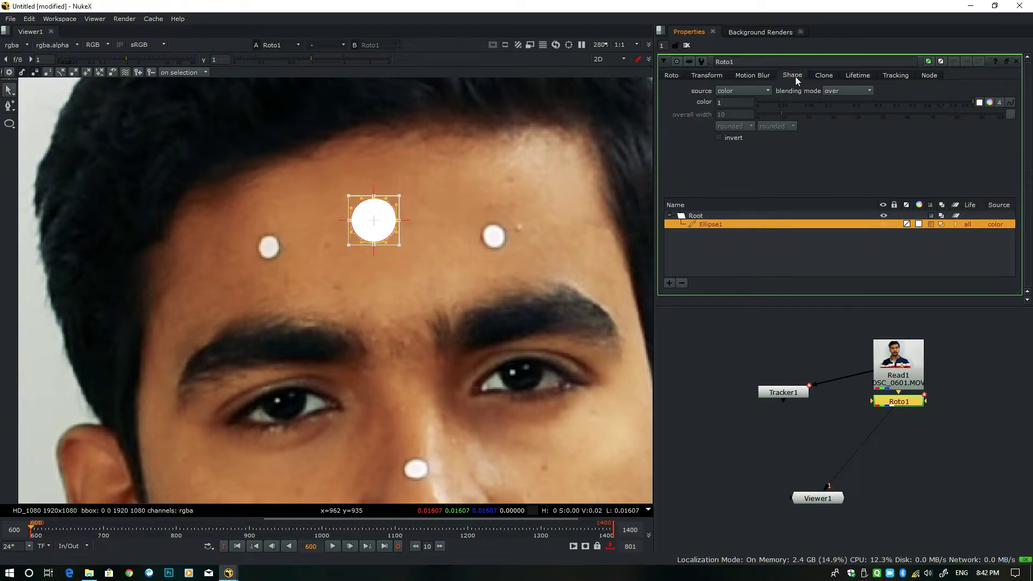
click(727, 91)
click(738, 102)
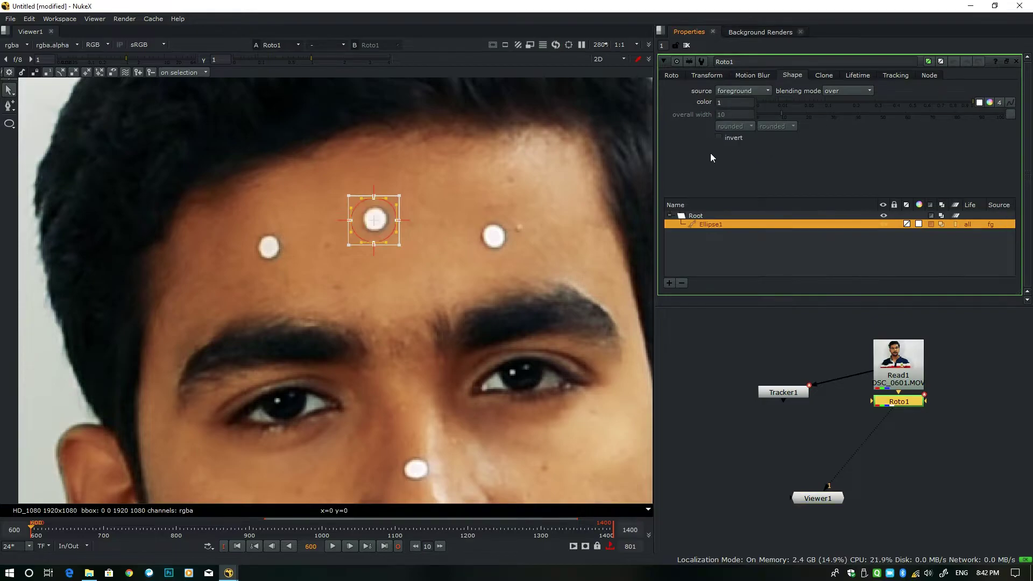
click(722, 245)
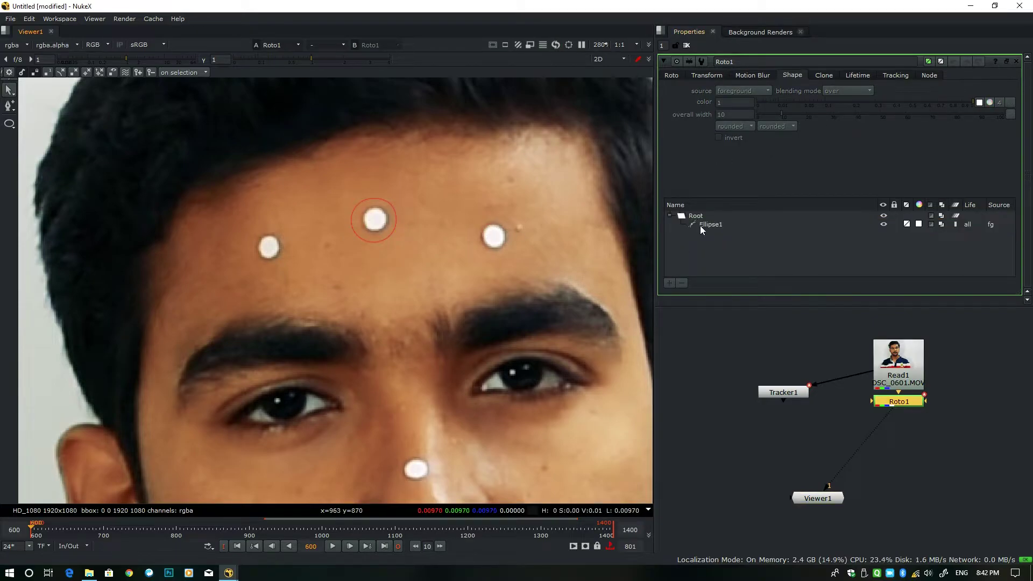
click(680, 225)
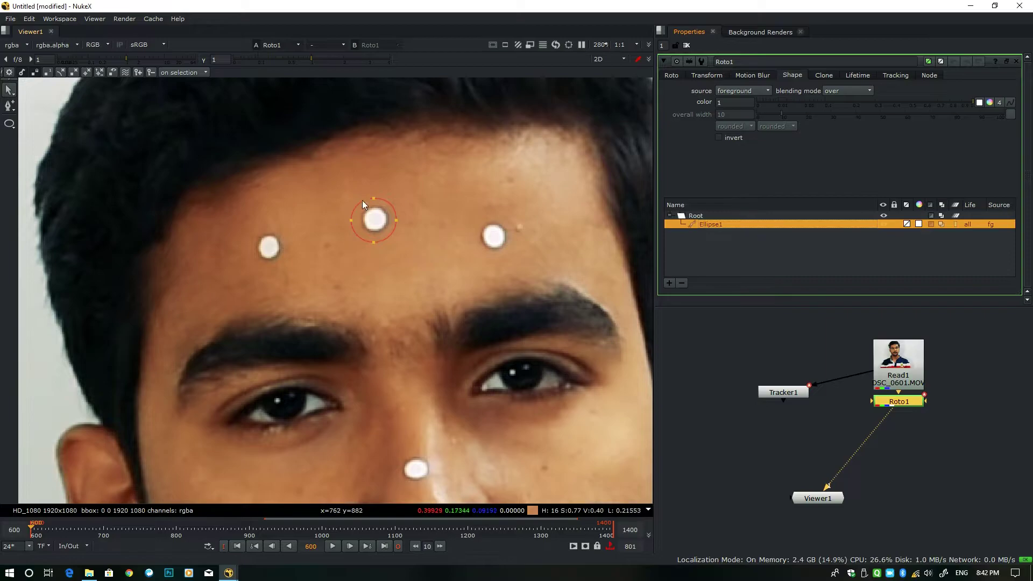
Rearrange Tracker1 and Roto1 in the node graph below the footage.
click(673, 76)
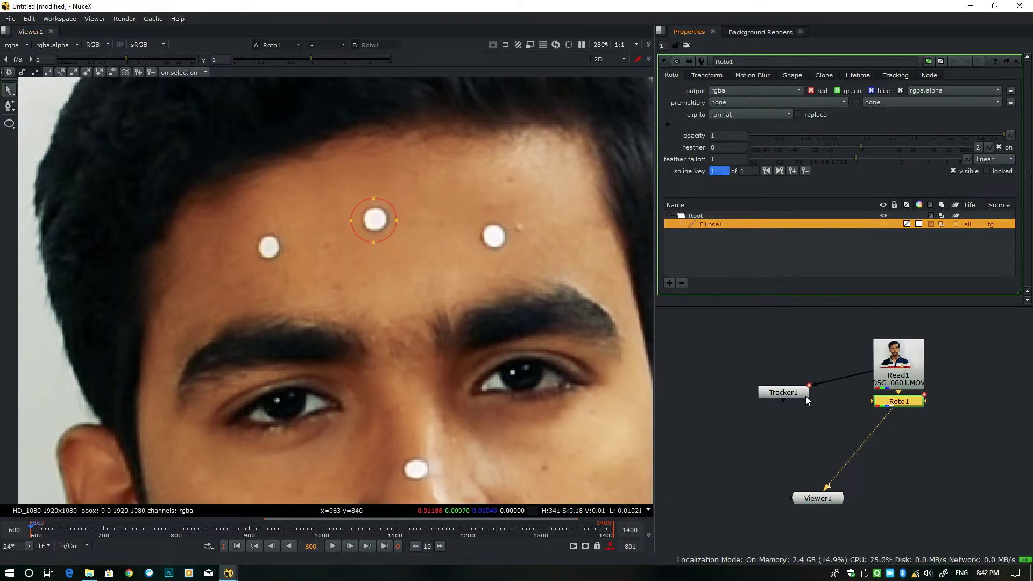
drag(803, 395, 784, 382)
drag(898, 402, 897, 407)
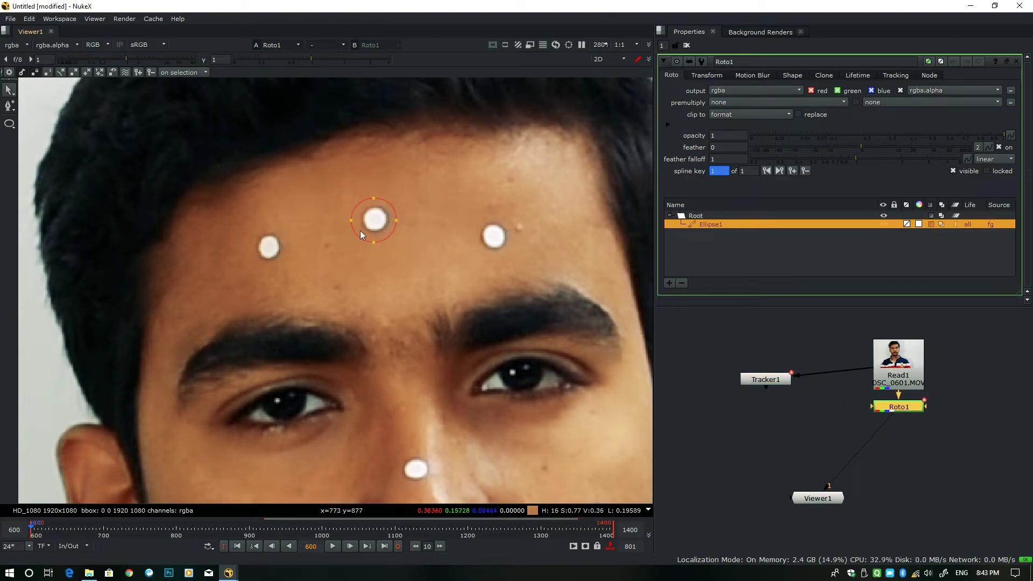
drag(882, 409, 879, 419)
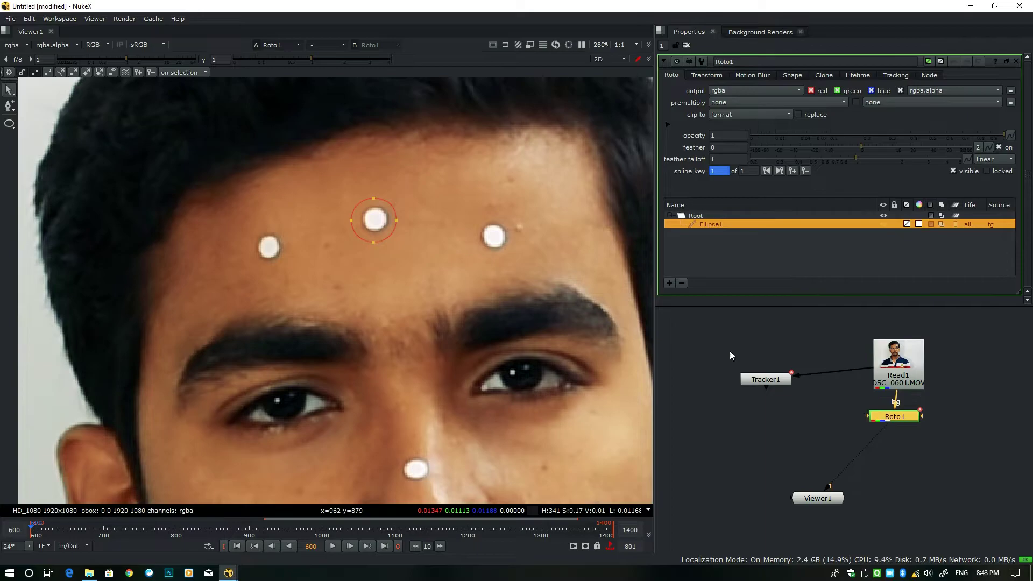
Set Tracker1 to match-move with reference frame 600 and copy its translate animation.
double_click(764, 379)
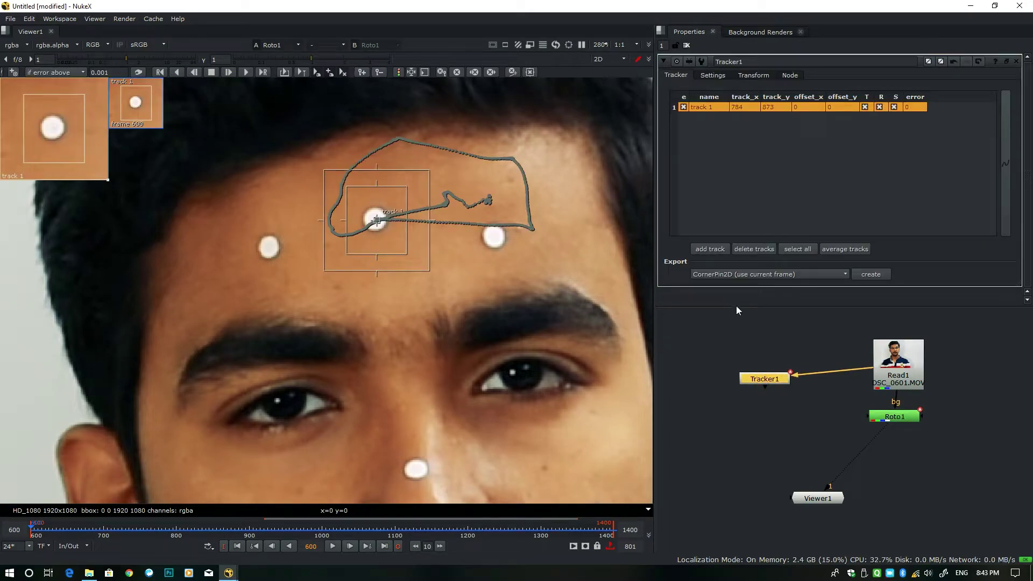
click(753, 75)
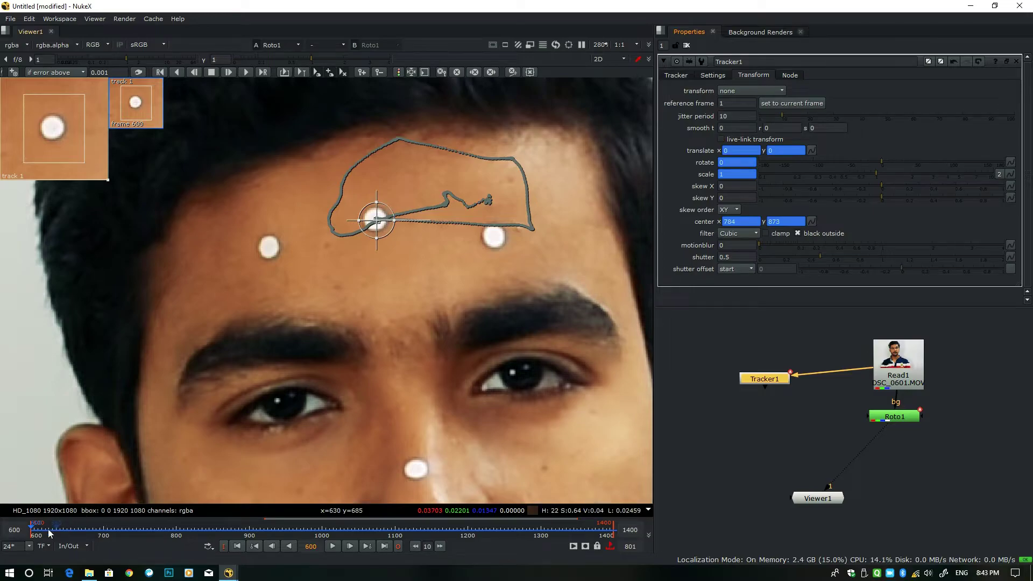
click(795, 104)
click(731, 92)
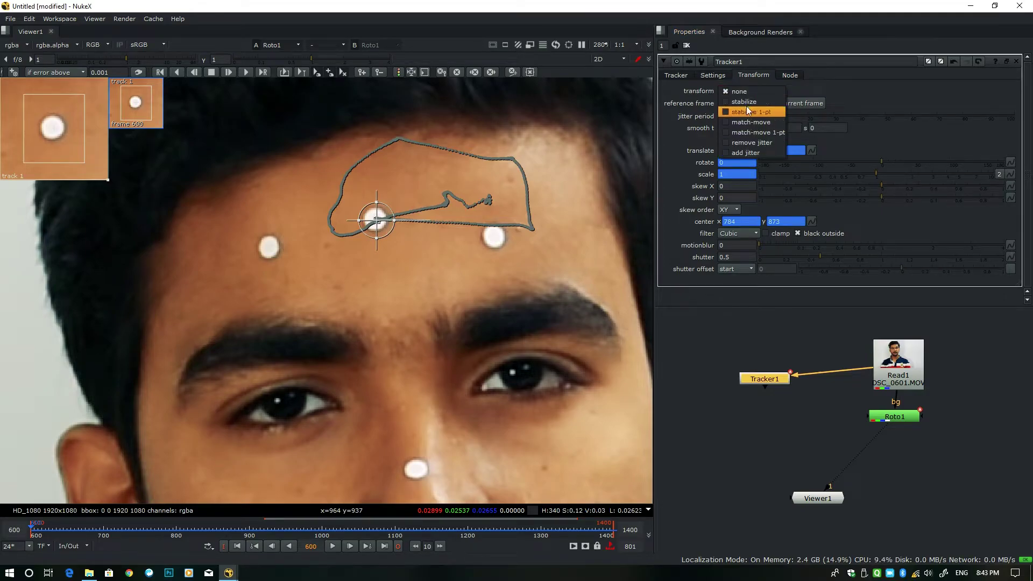
click(753, 122)
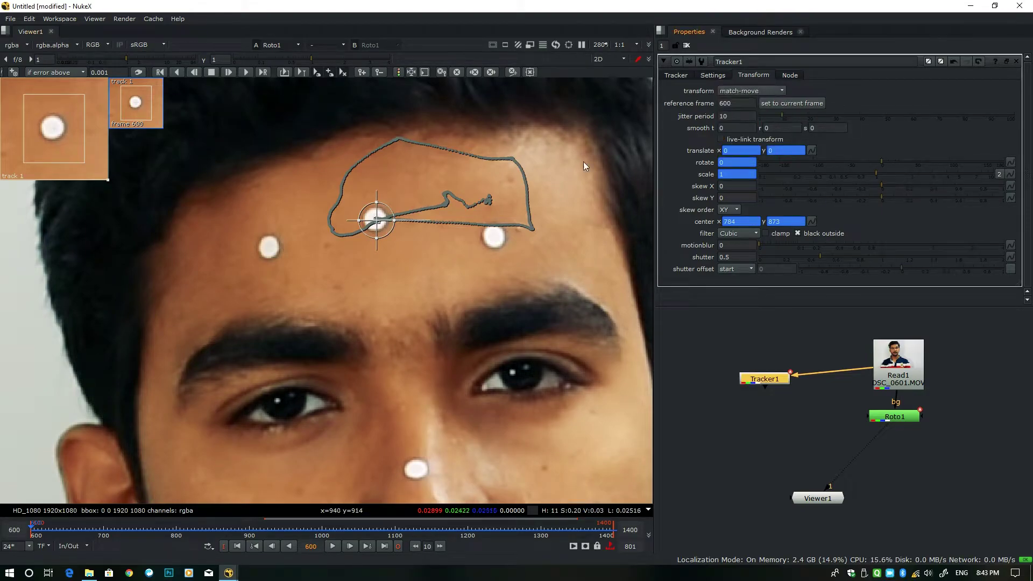
click(811, 150)
mouse_move(861, 239)
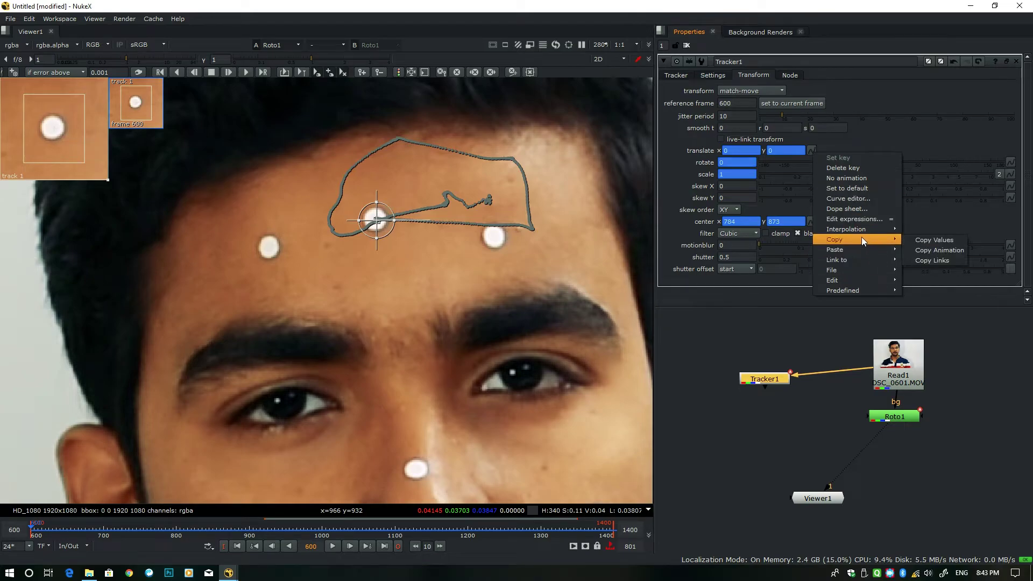
click(942, 249)
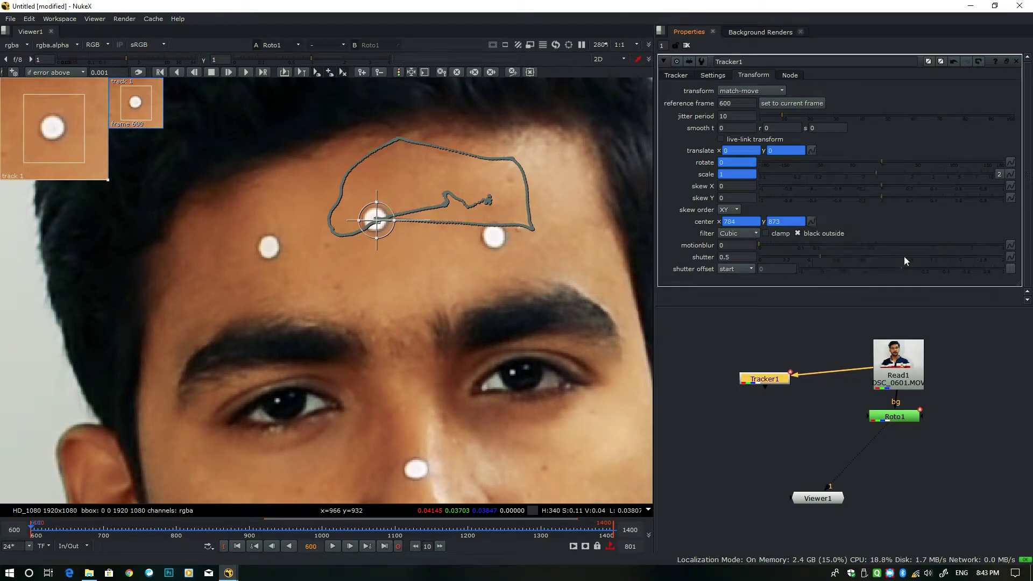
Paste the tracker's translate animation absolutely onto Ellipse1's transform translate.
double_click(903, 418)
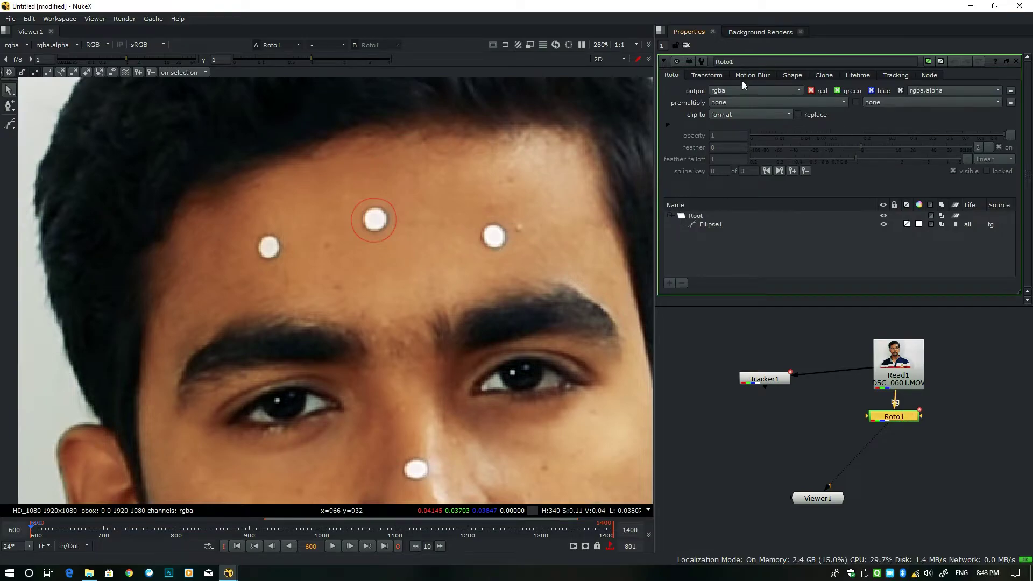
click(711, 224)
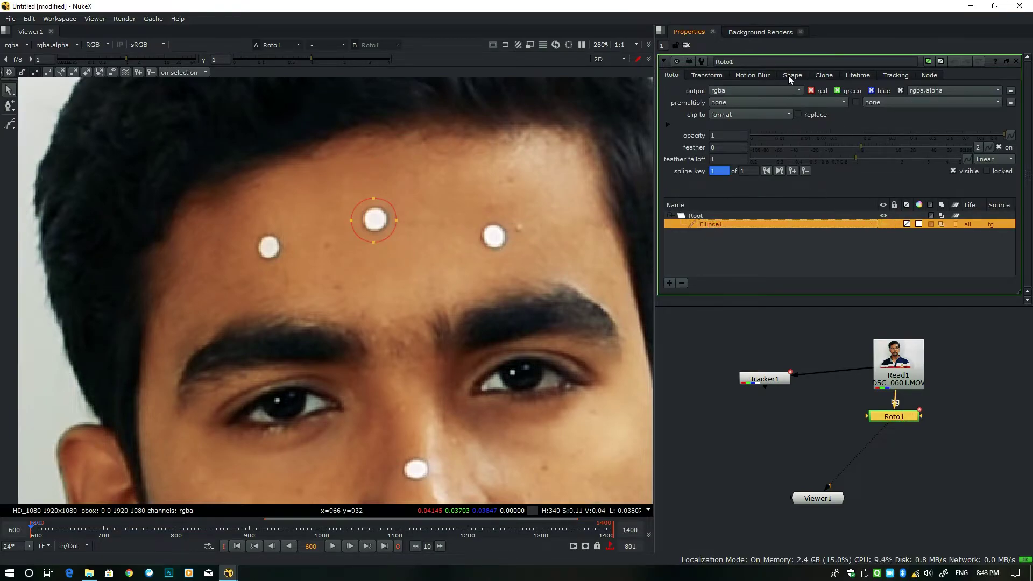
click(706, 75)
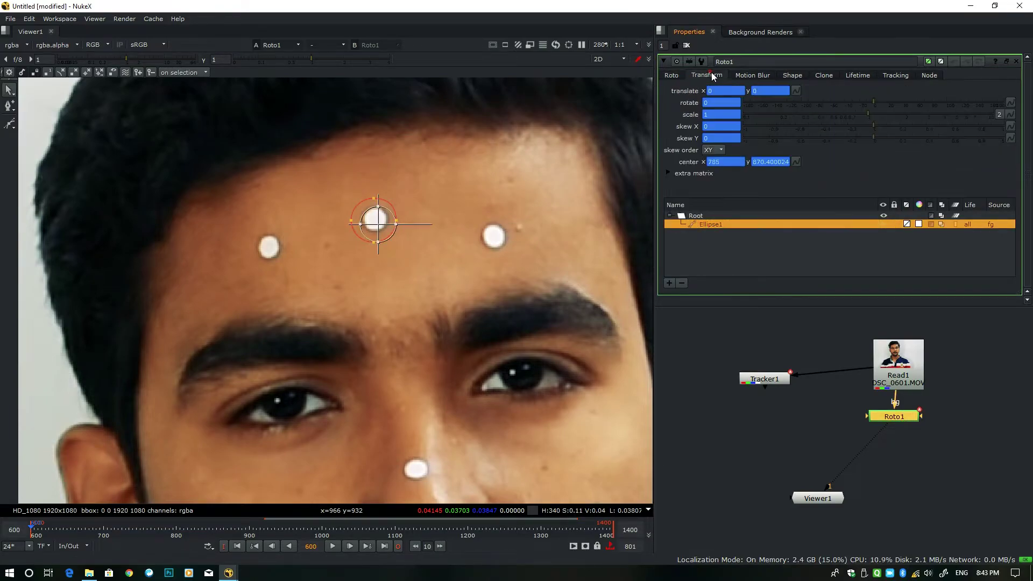
click(796, 91)
mouse_move(836, 177)
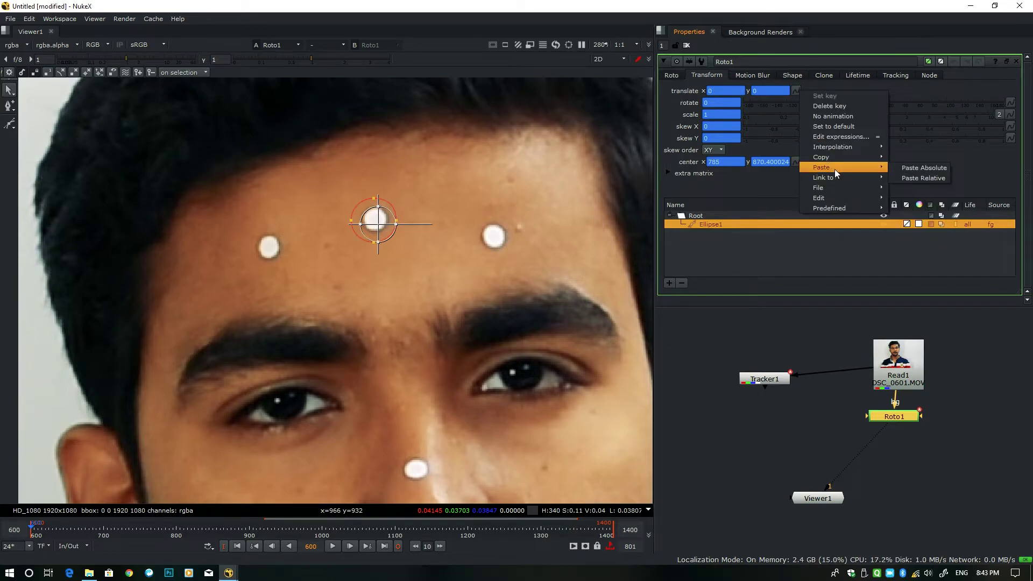
click(928, 167)
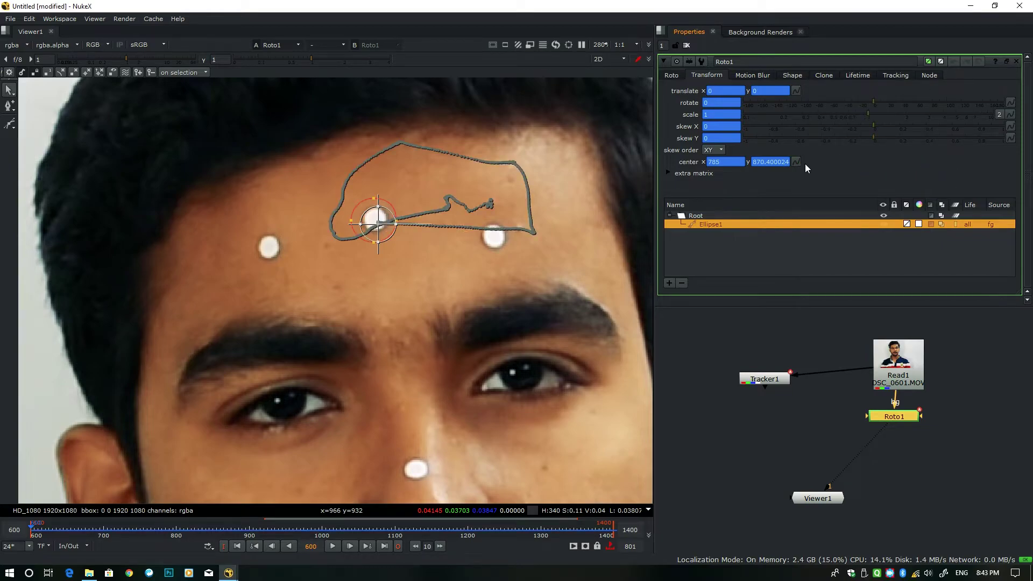
Copy Tracker1's center and paste it onto Ellipse1's center, giving x 784, y 873.
double_click(757, 380)
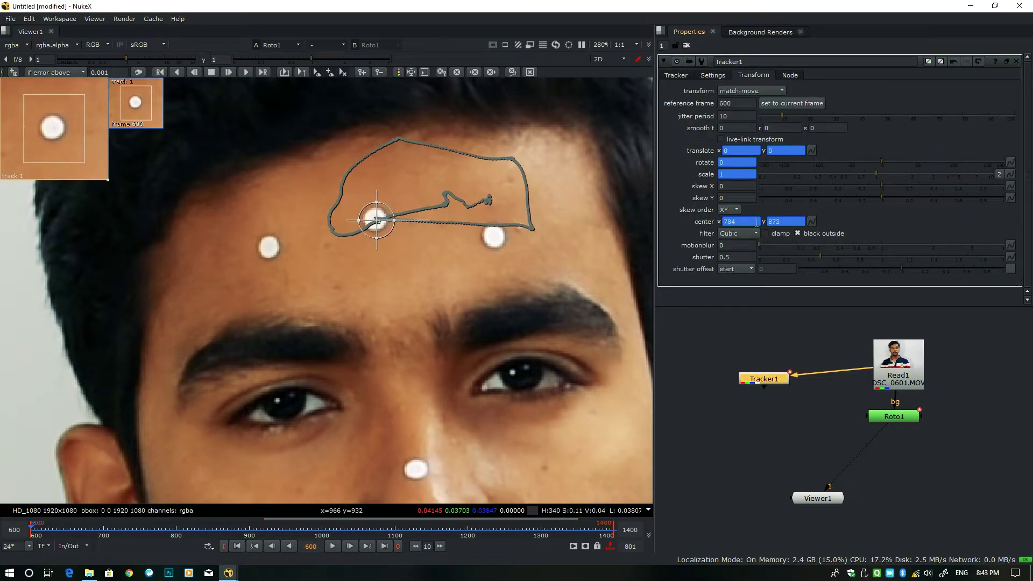
right_click(812, 221)
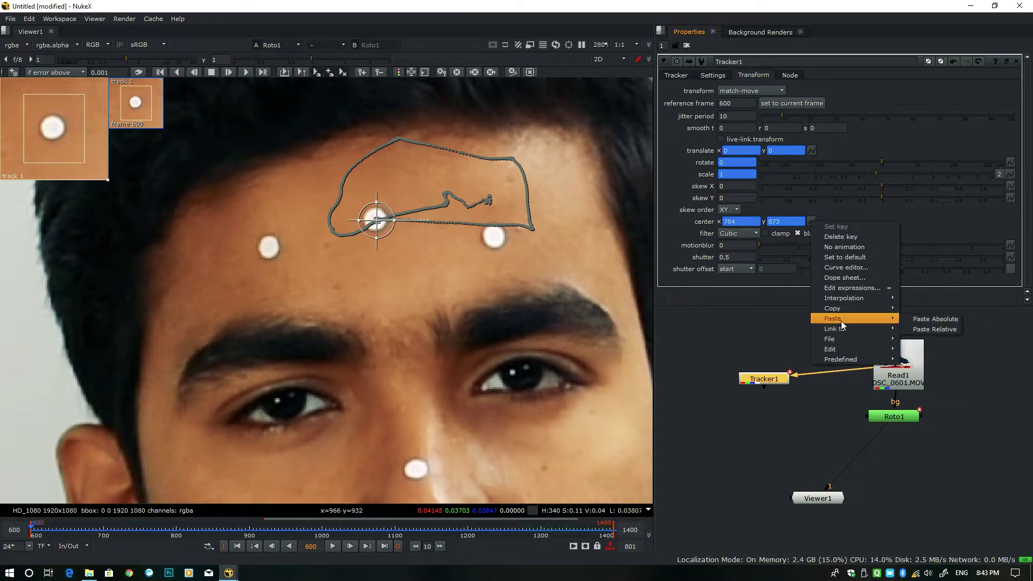
mouse_move(842, 308)
click(934, 319)
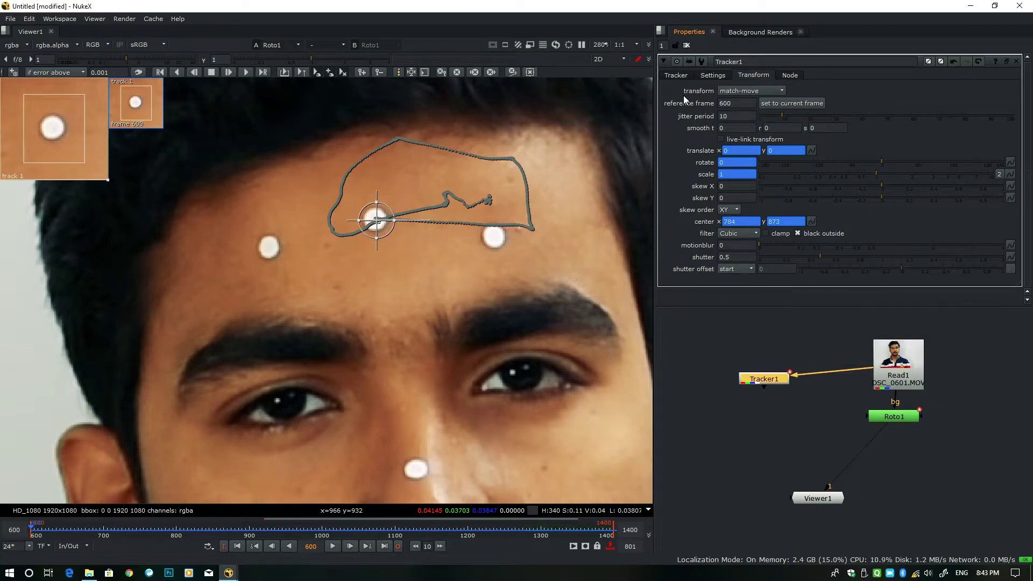
double_click(892, 416)
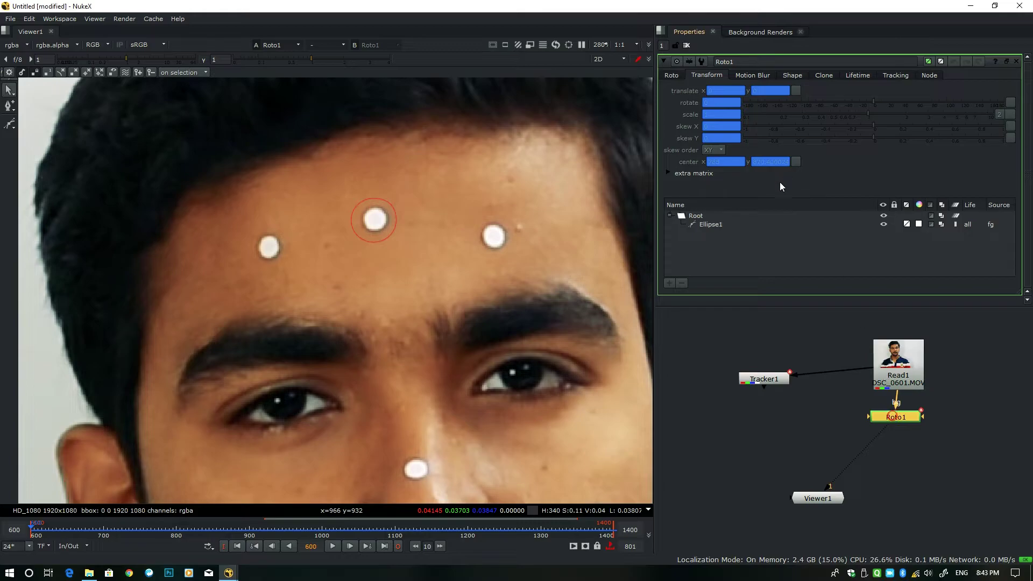
click(709, 227)
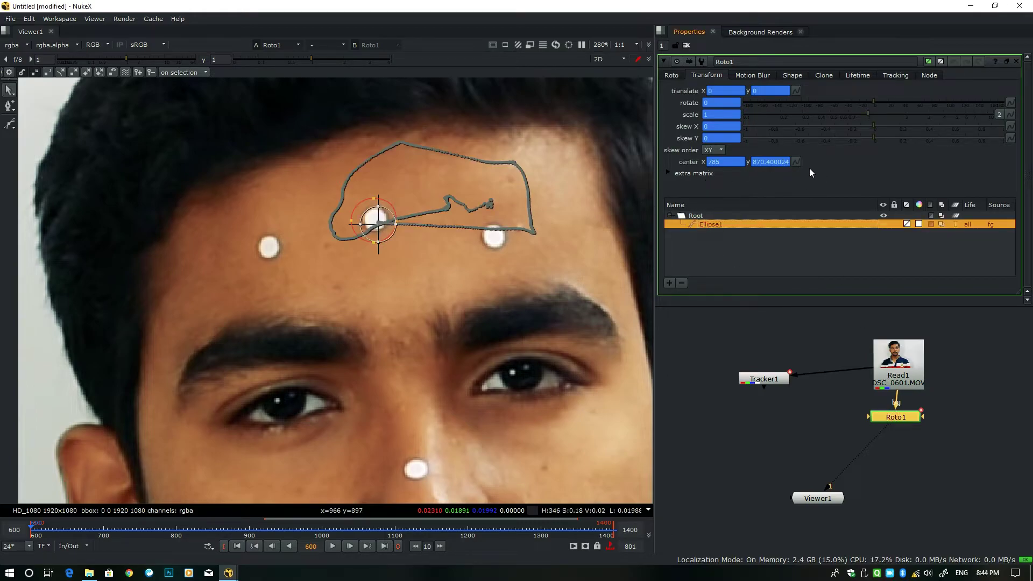
right_click(797, 165)
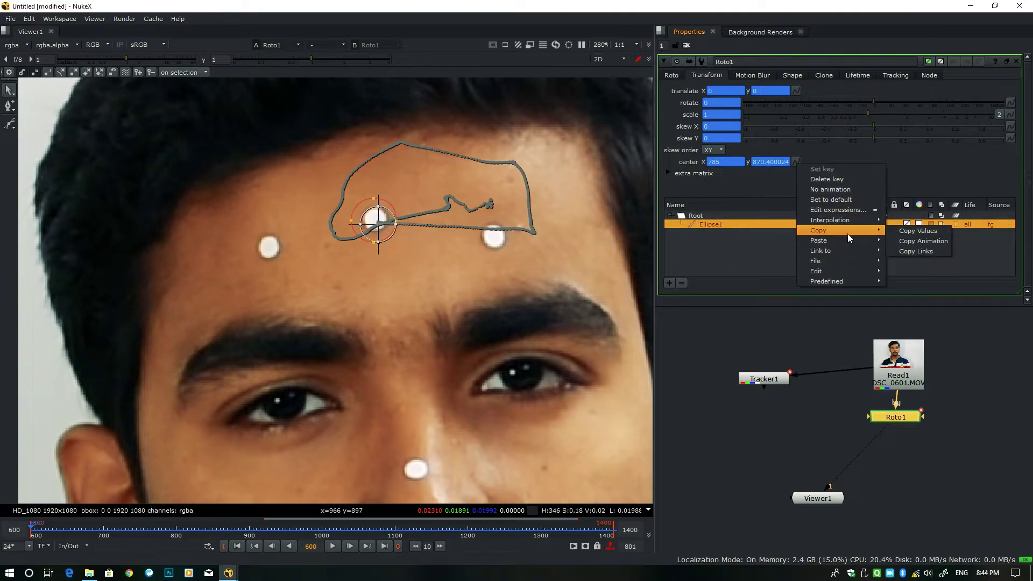
mouse_move(840, 241)
click(913, 240)
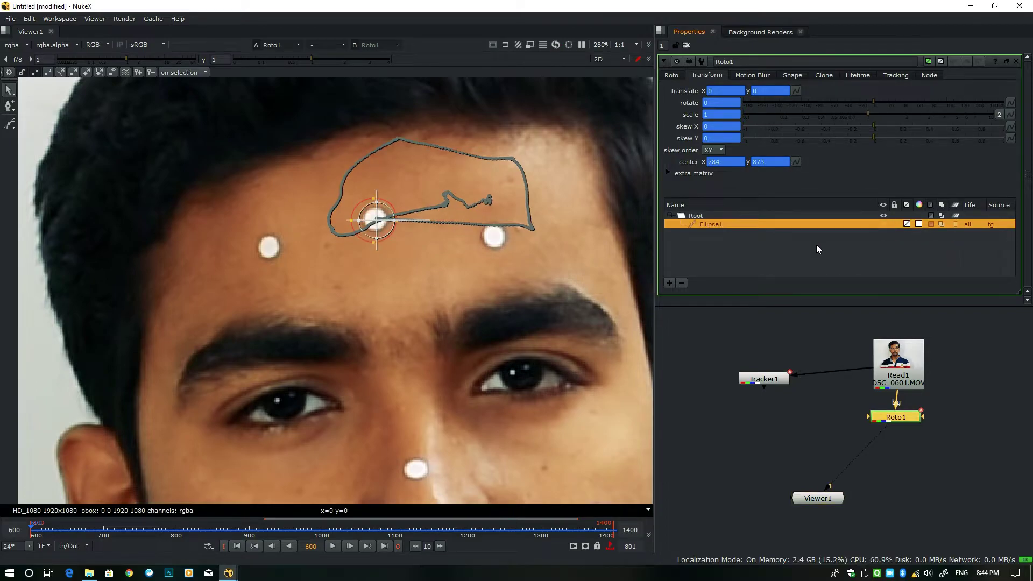
click(702, 432)
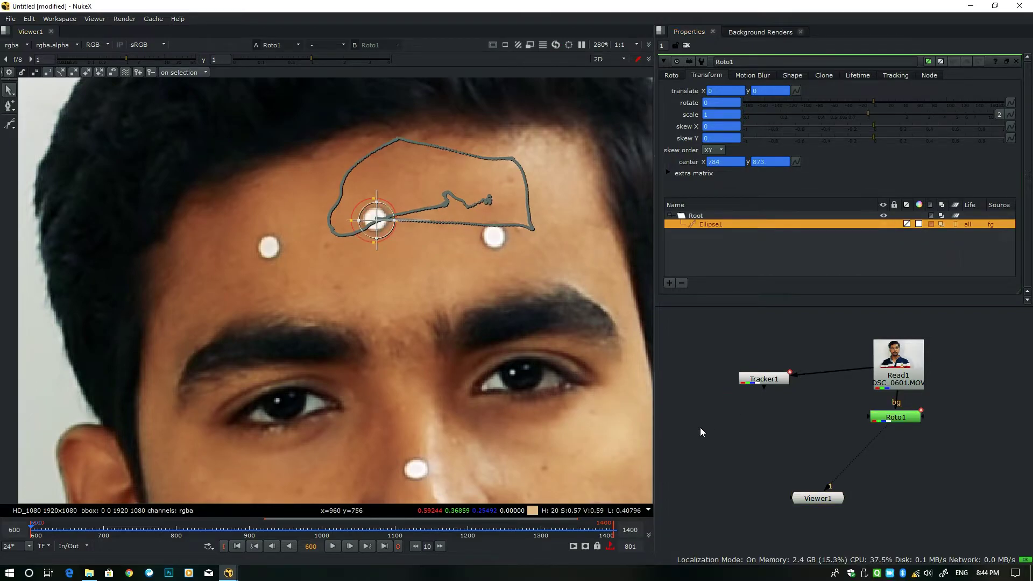
click(889, 420)
click(688, 46)
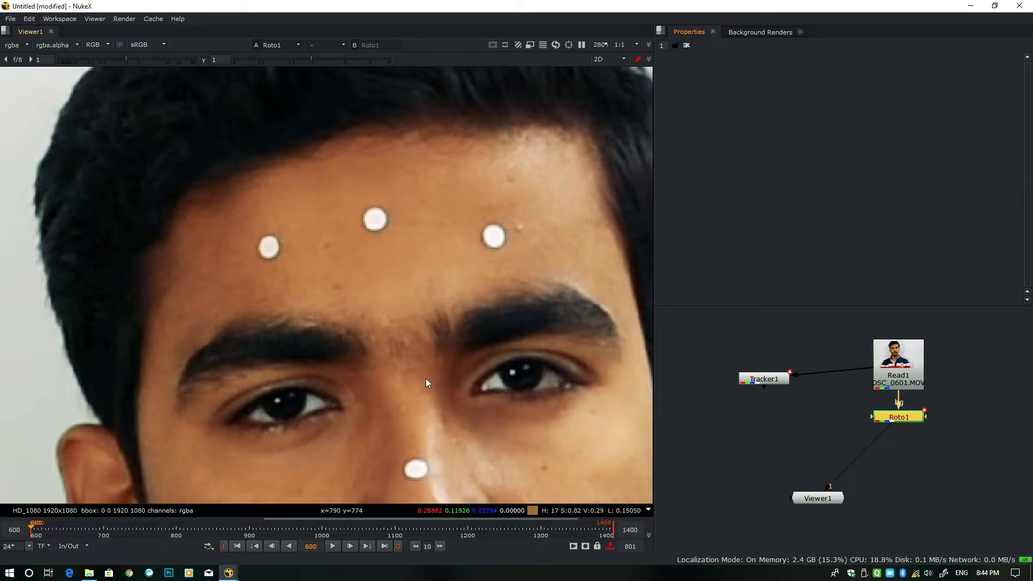
double_click(900, 417)
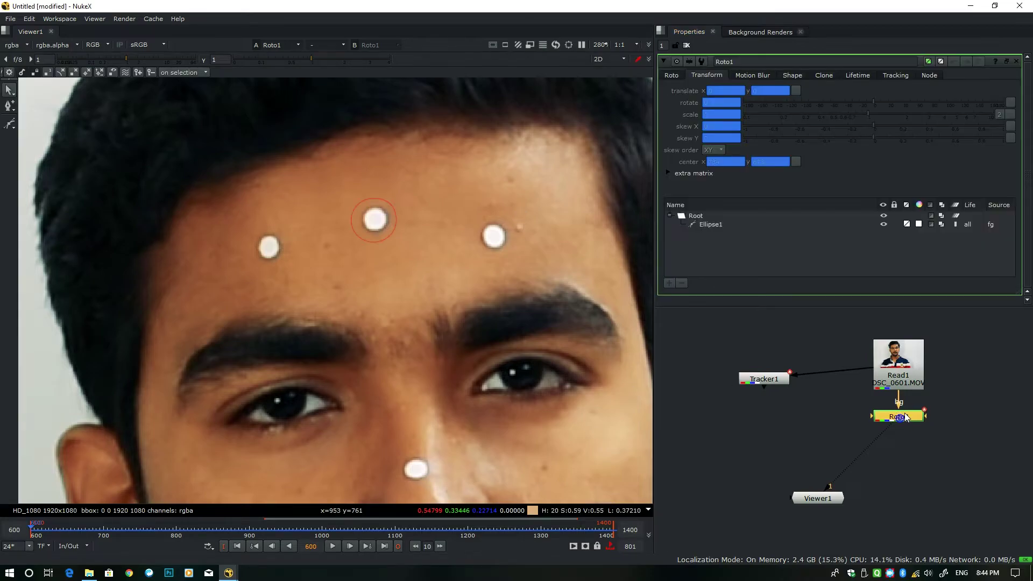
click(710, 224)
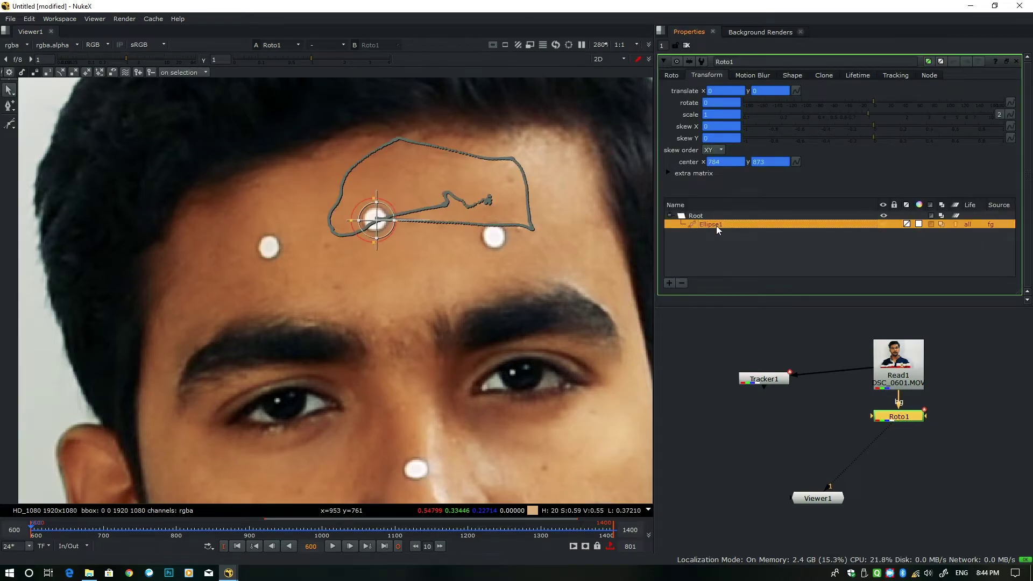
click(184, 529)
click(238, 531)
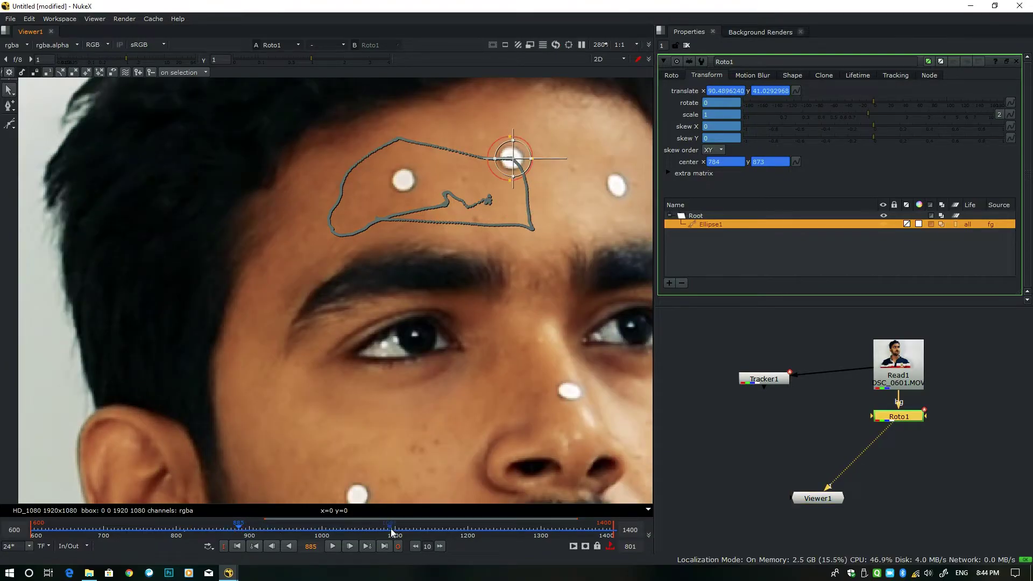
click(388, 530)
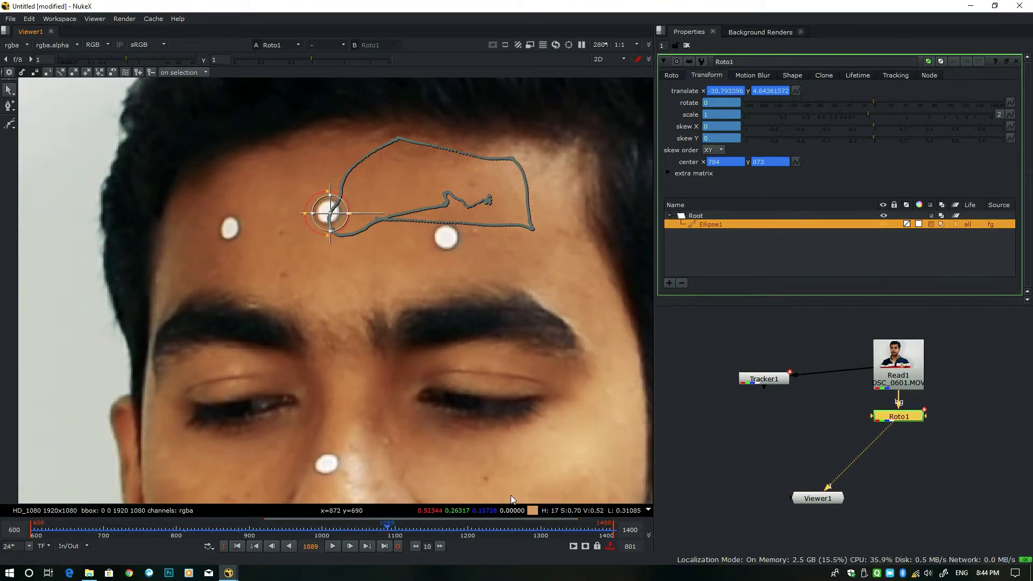
click(537, 526)
click(160, 529)
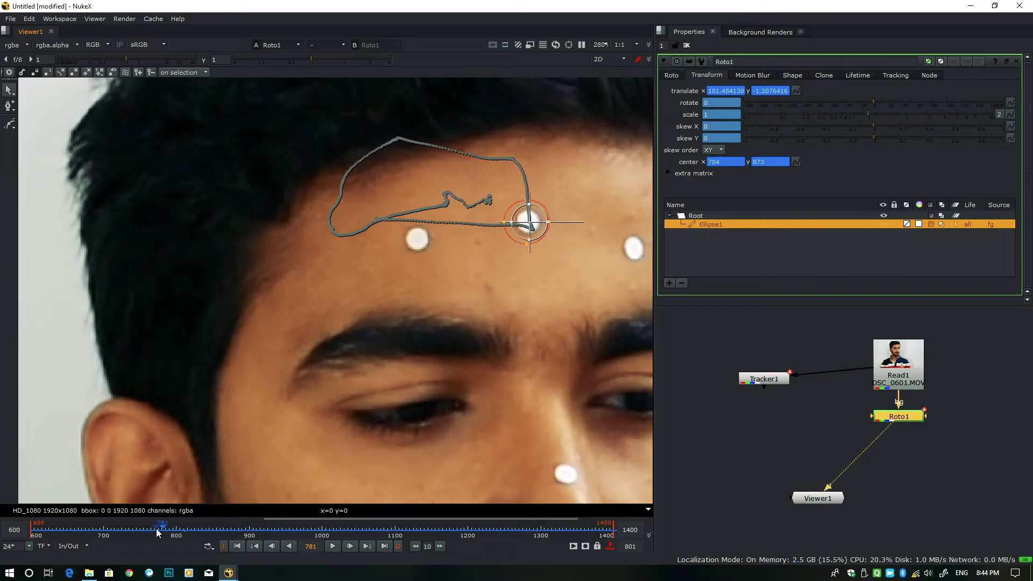
click(231, 528)
click(320, 531)
click(391, 530)
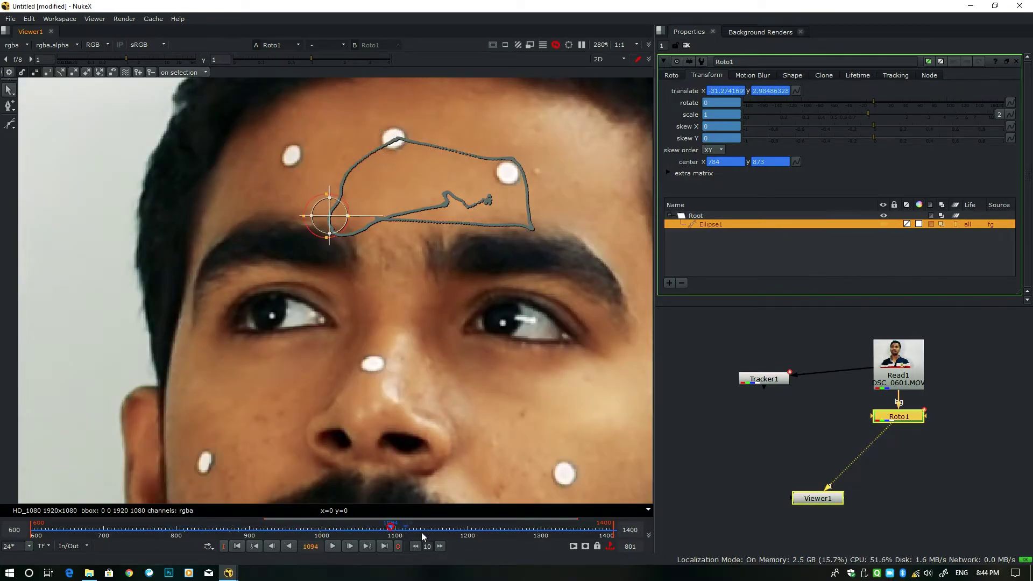
click(237, 546)
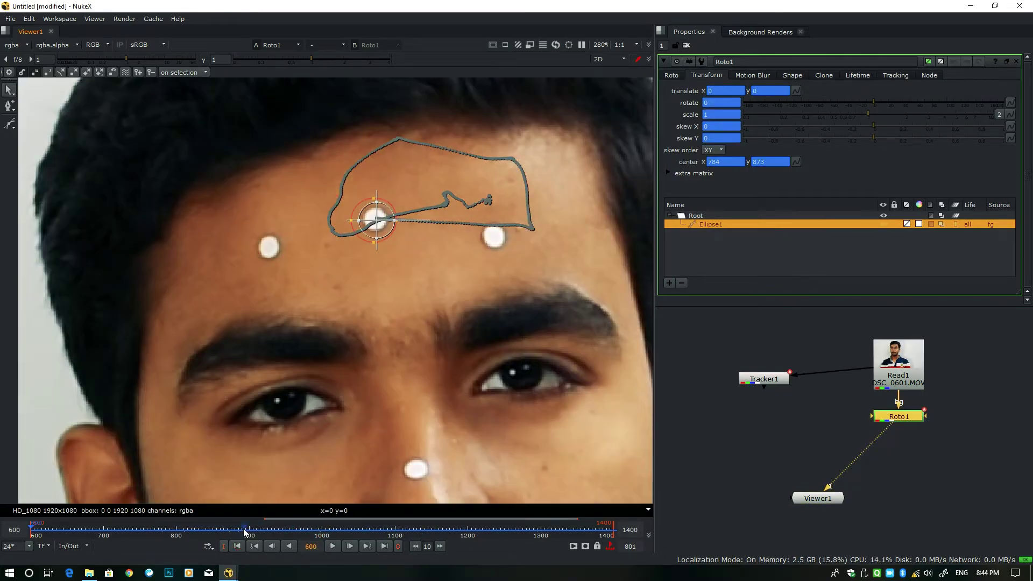
click(708, 375)
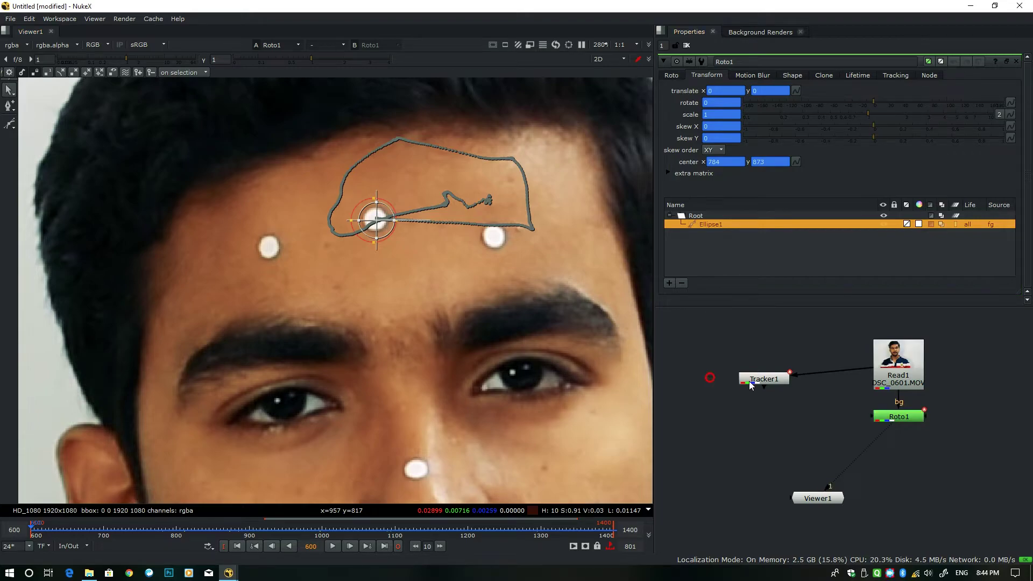
click(713, 260)
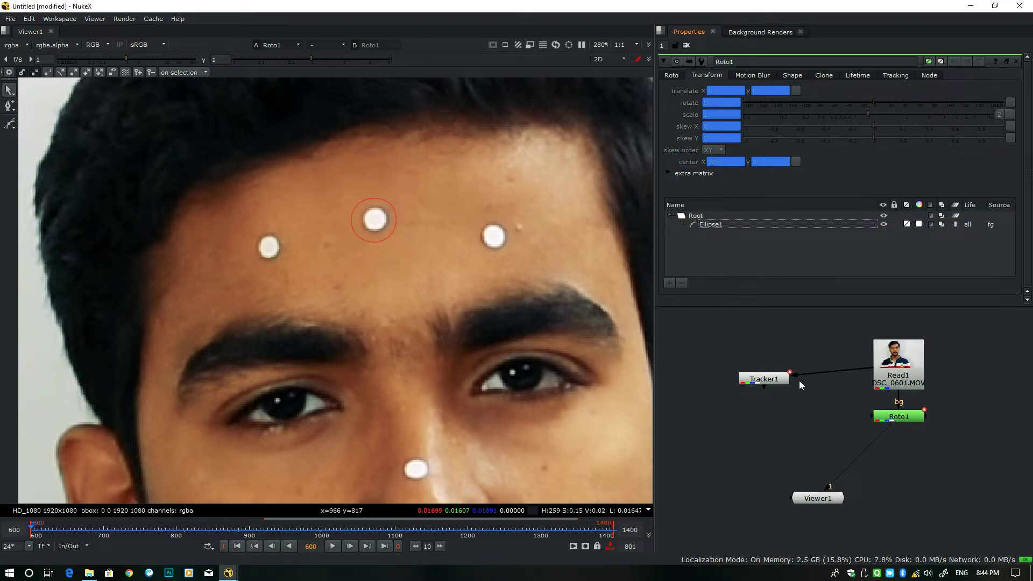
Nudge Ellipse1's horizontal clone offset on the Clone tab to test source positions.
click(897, 416)
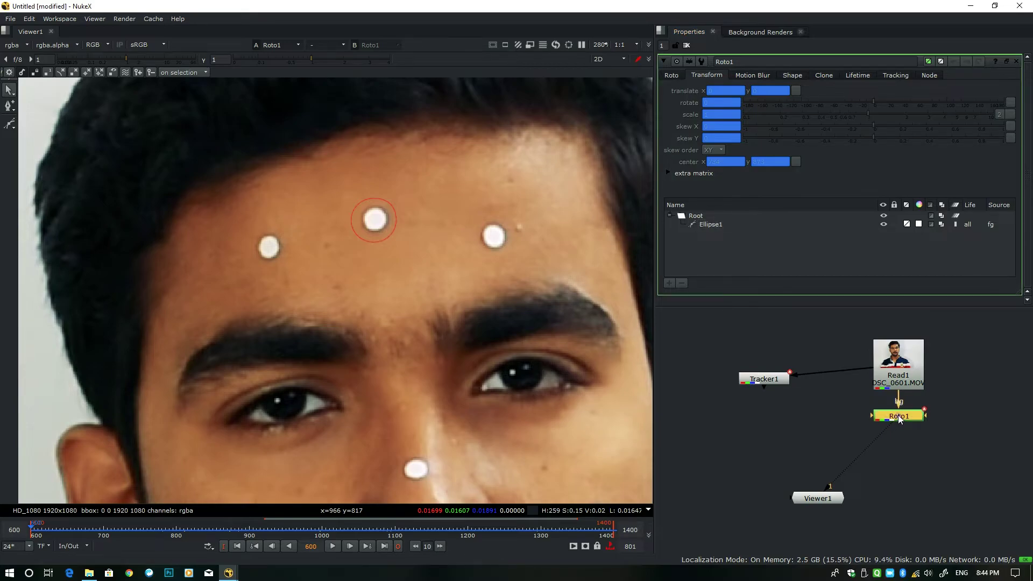
click(720, 224)
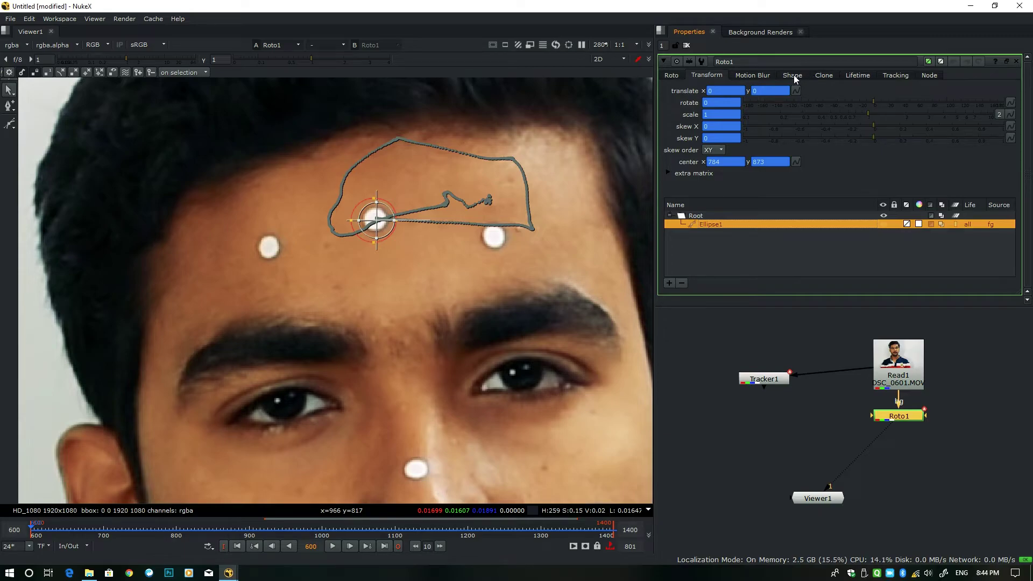
click(824, 75)
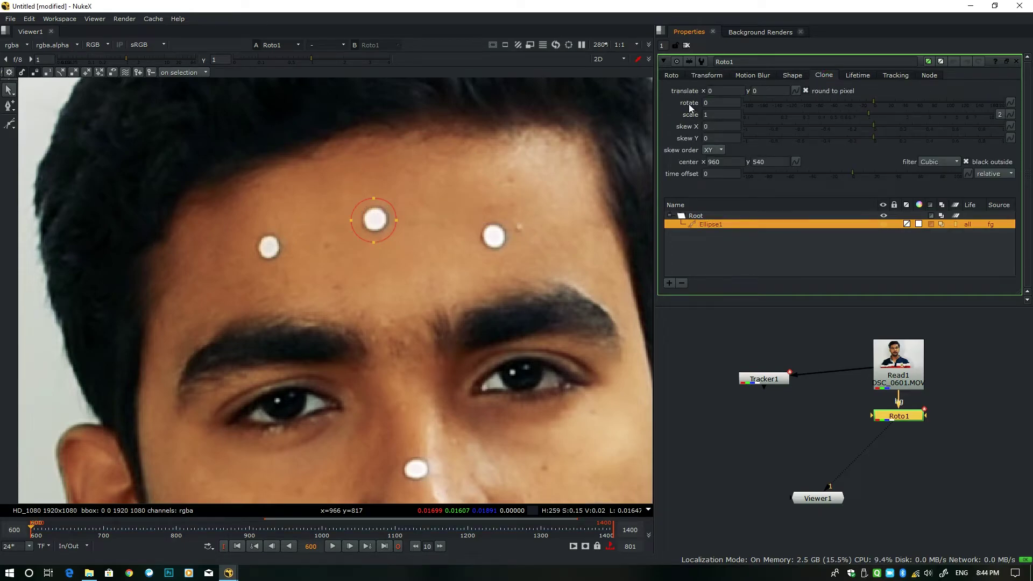
click(708, 91)
text(15)
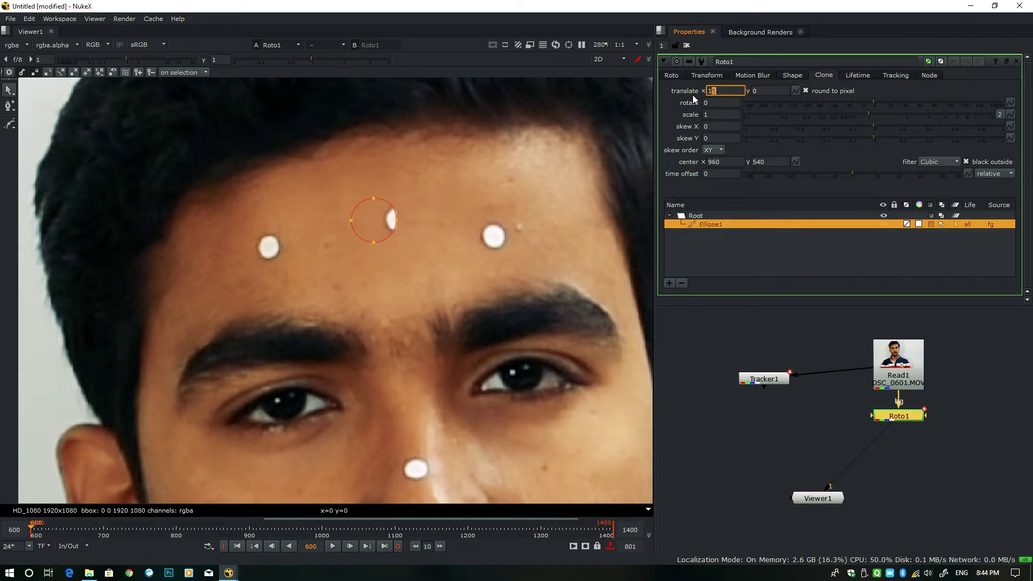
key(Up)
key(Up)
key(Up)
key(Up)
key(Up)
key(Up)
key(Up)
key(Up)
key(Up)
key(Down)
key(Down)
key(Down)
key(Down)
key(Down)
key(Down)
key(Down)
key(Down)
key(Down)
key(Down)
key(Down)
key(Down)
key(Down)
key(Down)
key(Down)
key(Down)
key(Down)
key(Down)
key(Down)
key(Down)
key(Down)
key(Down)
key(Down)
key(Down)
key(Down)
key(Down)
key(Down)
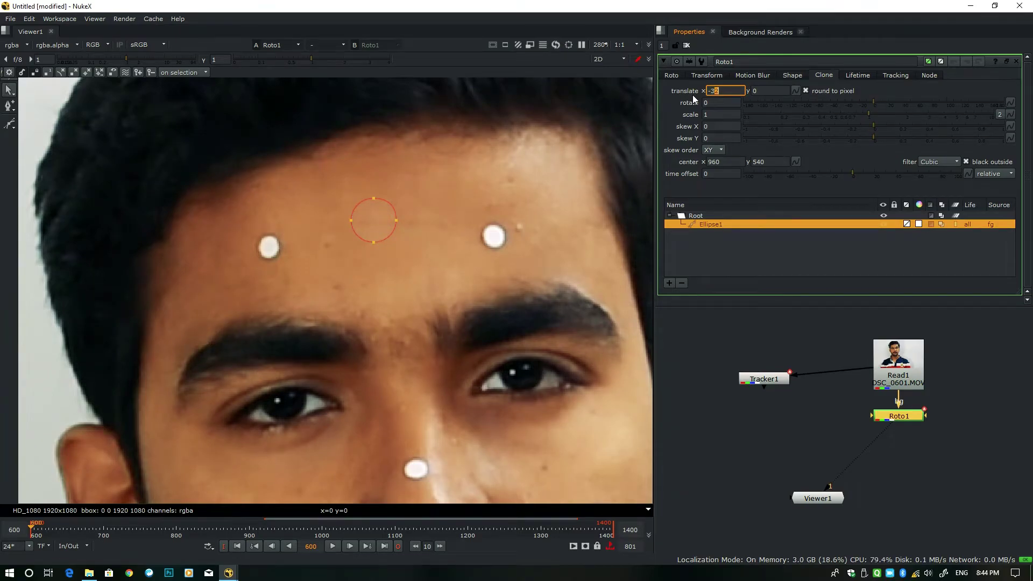
key(Up)
key(Up)
key(Up)
key(Up)
key(Up)
key(Up)
key(Up)
key(Up)
key(Up)
key(Up)
key(Up)
key(Up)
key(Up)
key(Up)
key(Up)
key(Up)
key(Up)
key(Up)
key(Up)
key(Up)
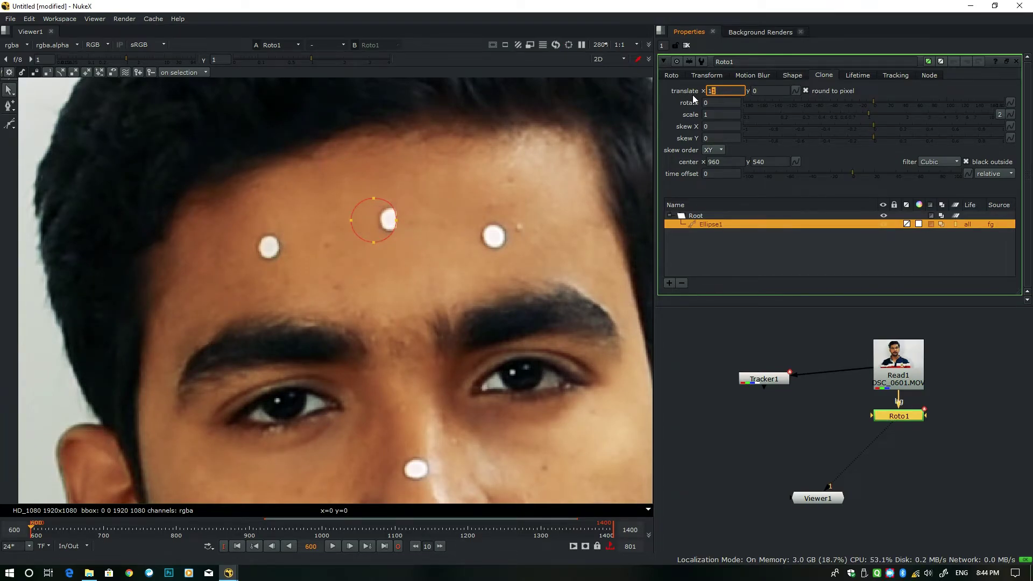
key(Down)
key(Down)
key(Down)
key(Down)
key(Down)
key(Down)
key(Down)
key(Down)
key(Down)
key(Down)
key(Down)
key(Down)
key(Down)
key(Down)
key(Down)
key(Down)
key(Down)
key(Down)
key(Down)
key(Down)
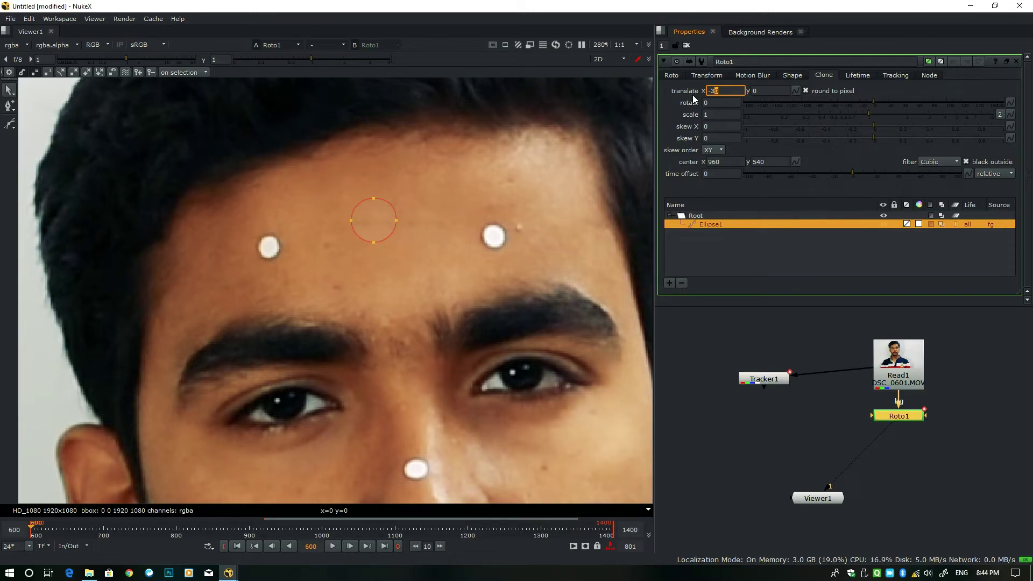
key(Up)
key(Up)
key(Up)
key(Up)
key(Up)
key(Up)
key(Up)
key(Up)
key(Up)
key(Up)
key(Up)
key(Up)
key(Up)
key(Up)
key(Up)
key(Up)
key(Up)
key(Up)
key(Up)
key(Up)
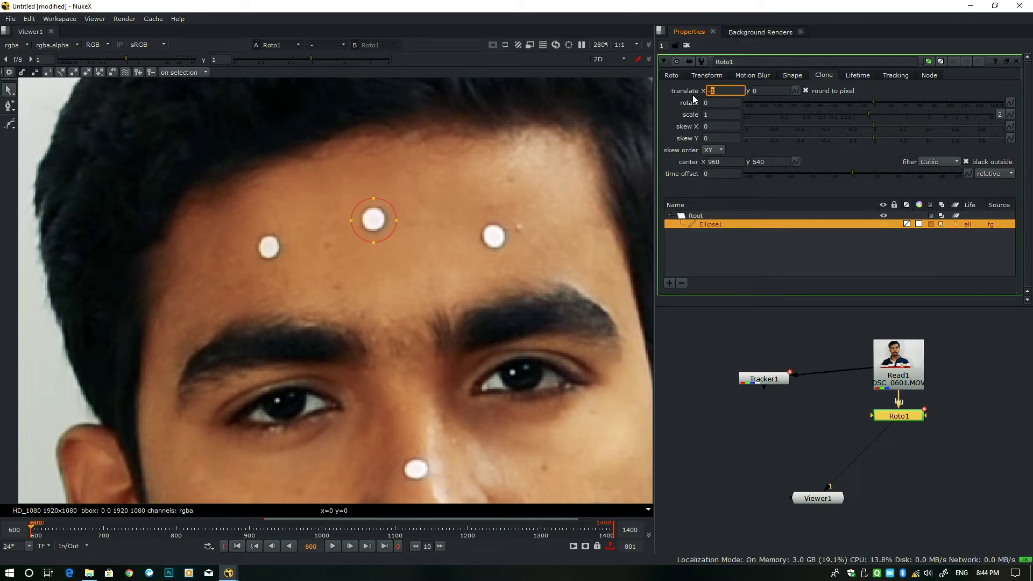
key(Down)
key(Down)
key(Down)
key(Down)
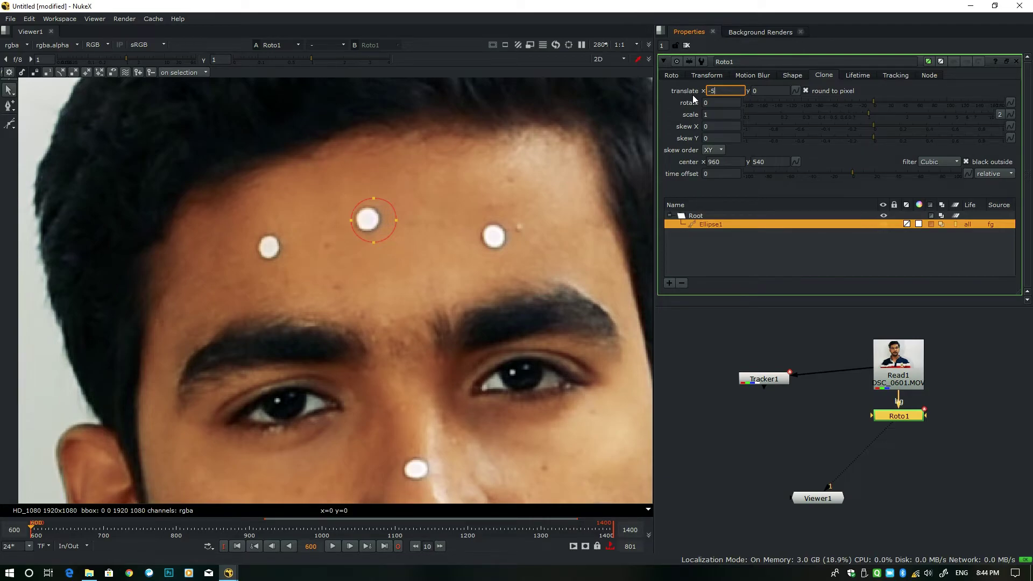
key(Up)
key(Up)
key(Up)
key(Up)
key(Up)
key(Up)
key(Up)
key(Up)
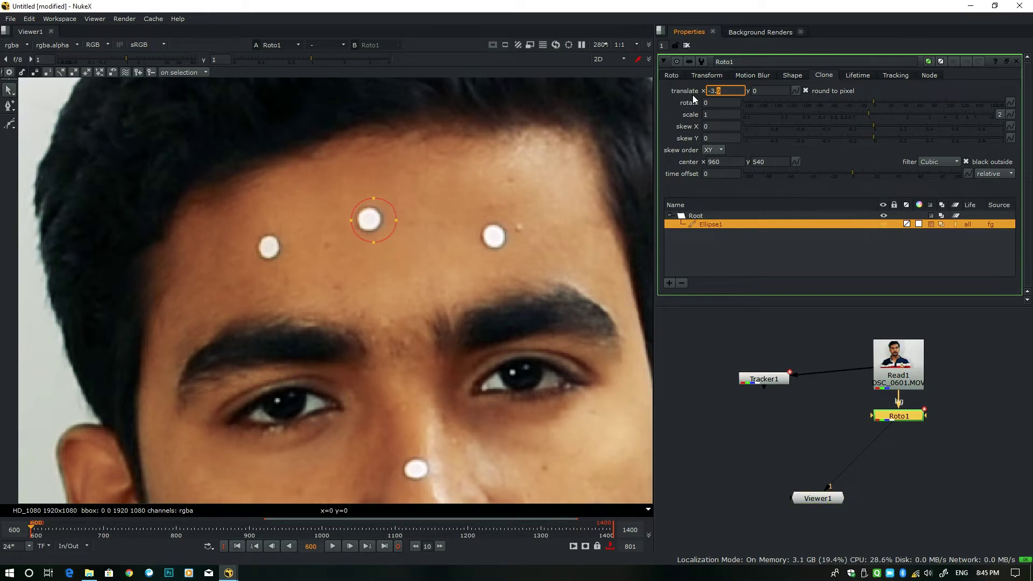
key(Up)
key(Up)
key(Up)
key(Up)
key(Up)
key(Up)
key(Up)
Set the clone translate y to 28 and x to about -1.2.
key(Tab)
key(Up)
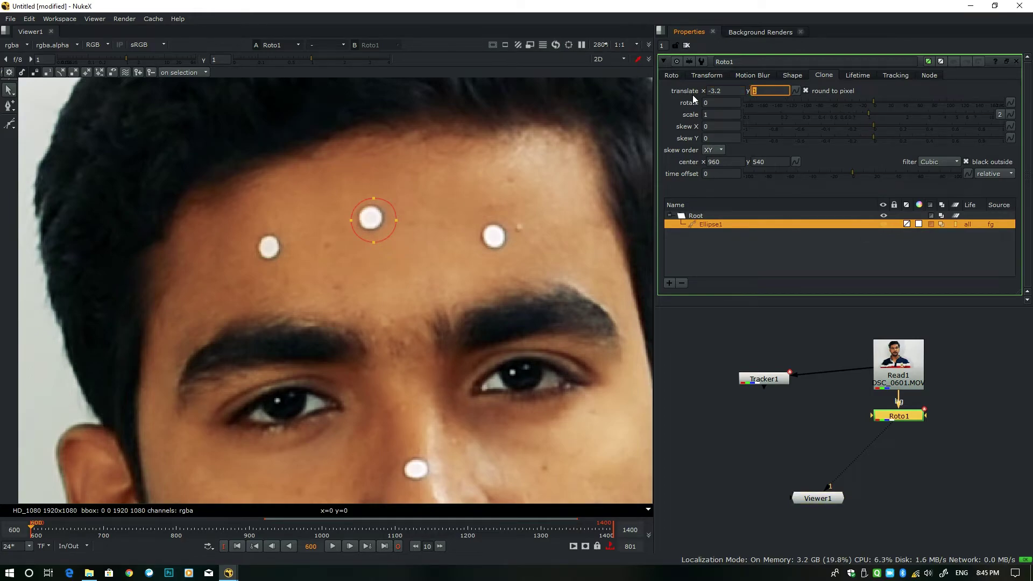
text(28)
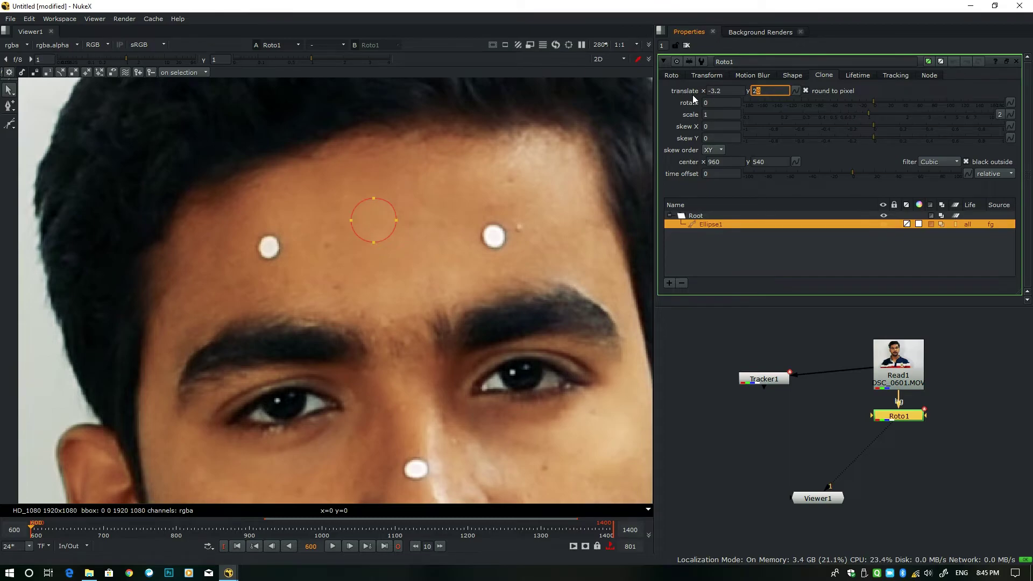
key(shift+Tab)
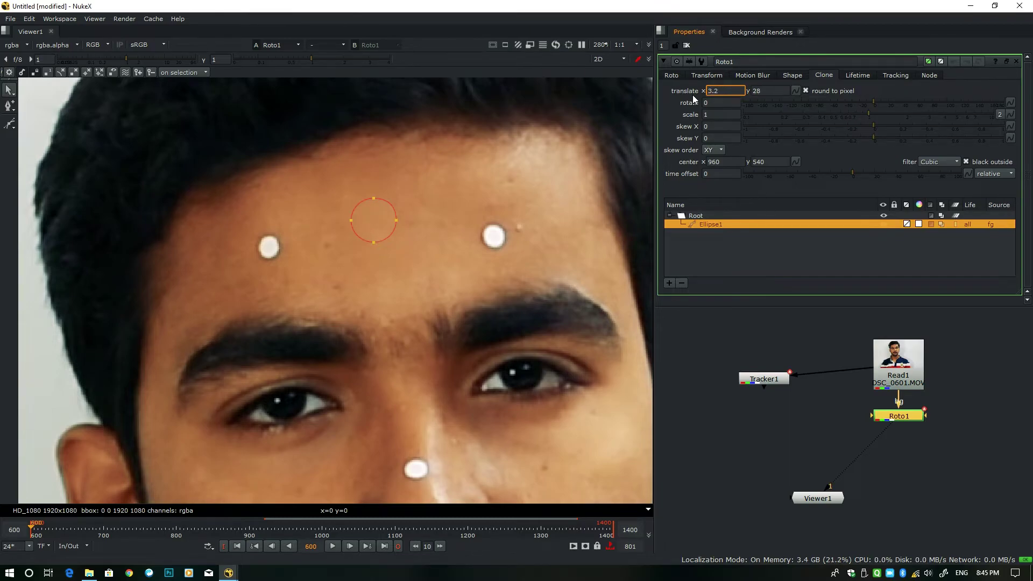
text(-)
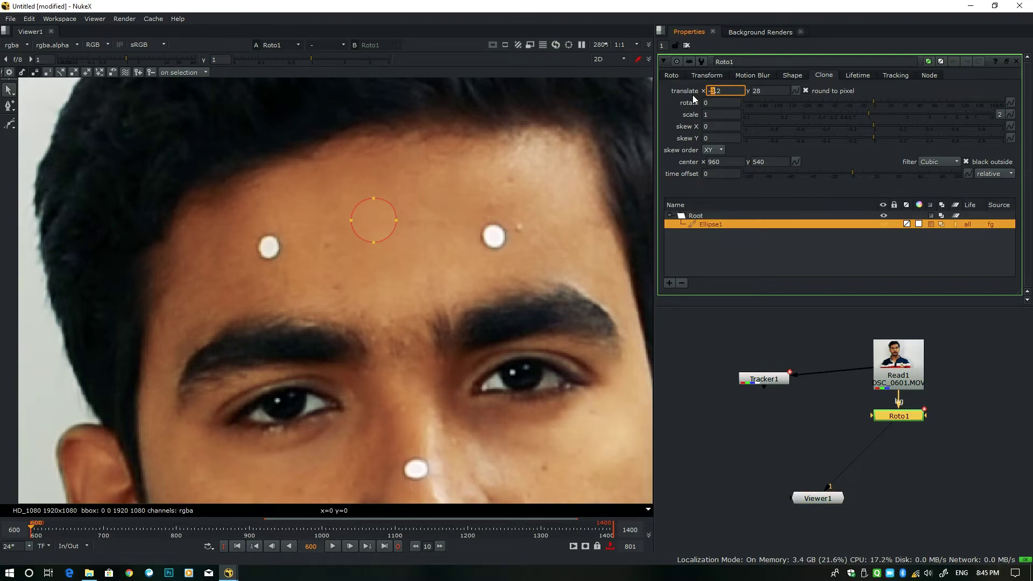
text(1)
Select all Ellipse1 points, view the alpha matte, and pull the feather edge outward.
click(497, 196)
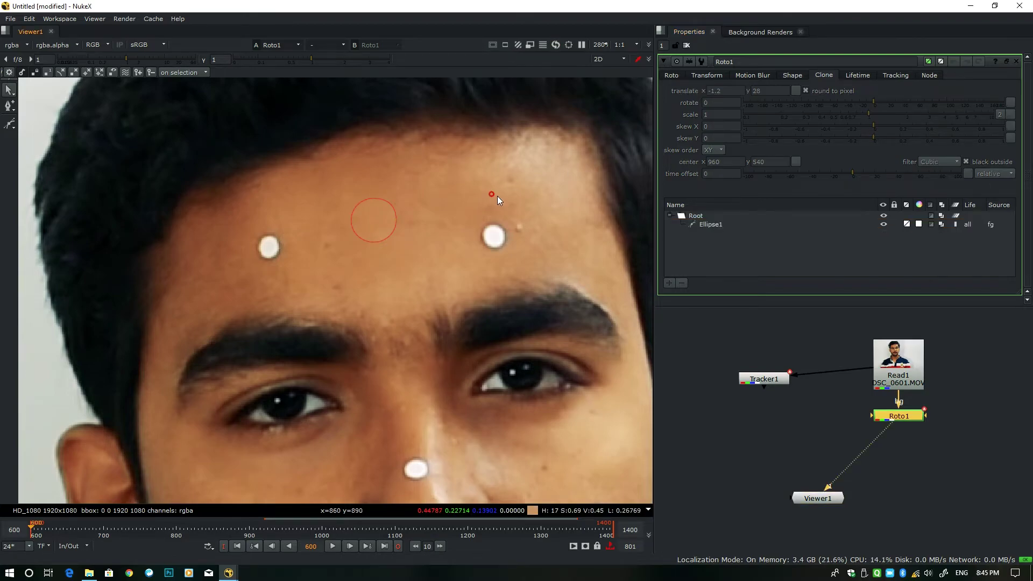
click(686, 46)
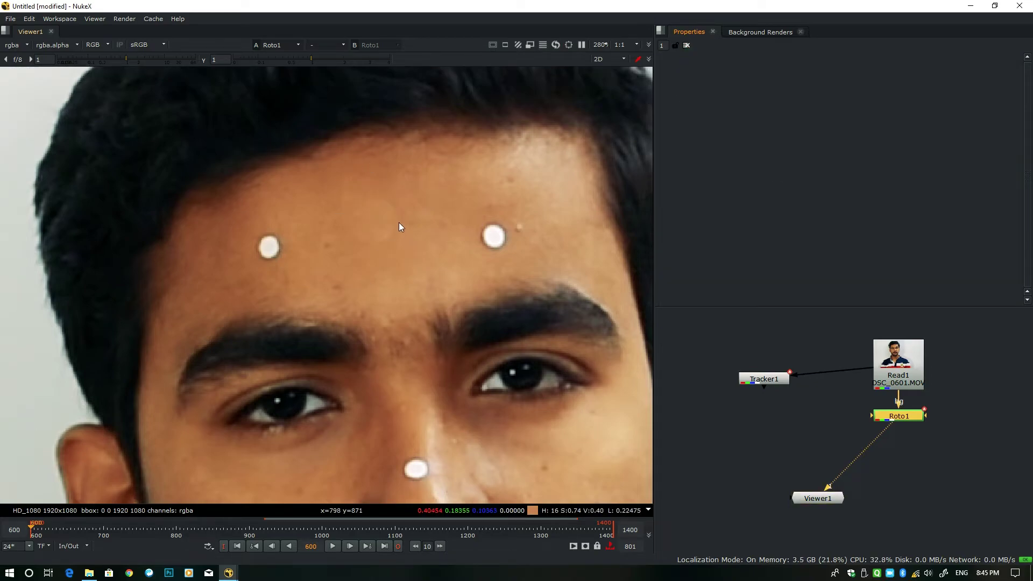
double_click(894, 418)
click(712, 226)
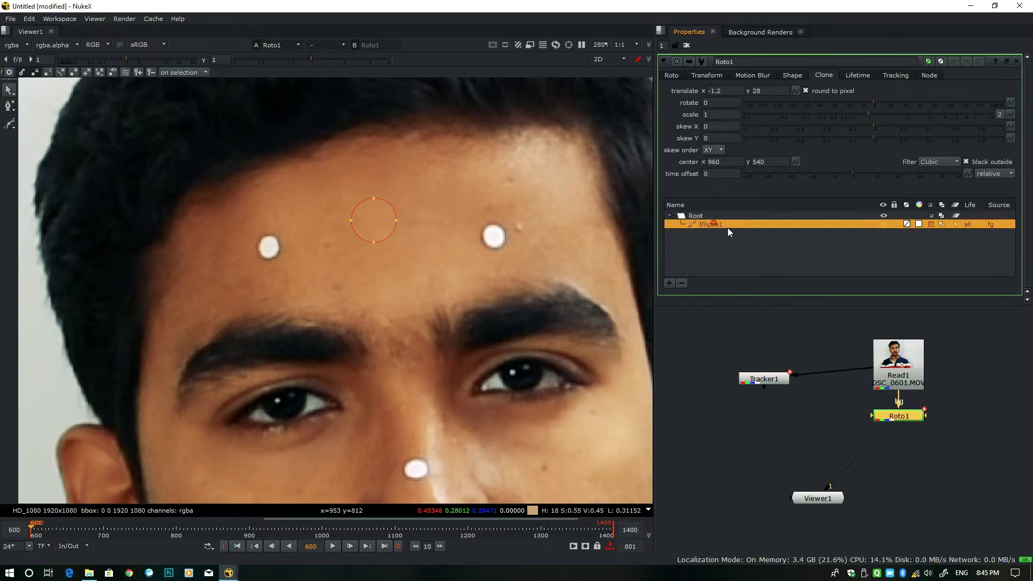
drag(318, 176, 456, 274)
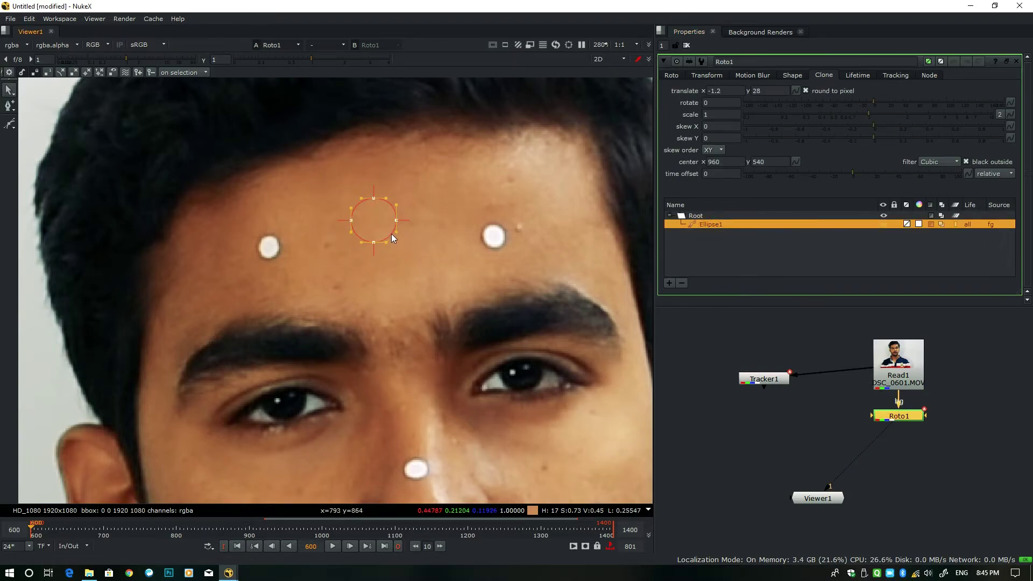
key(a)
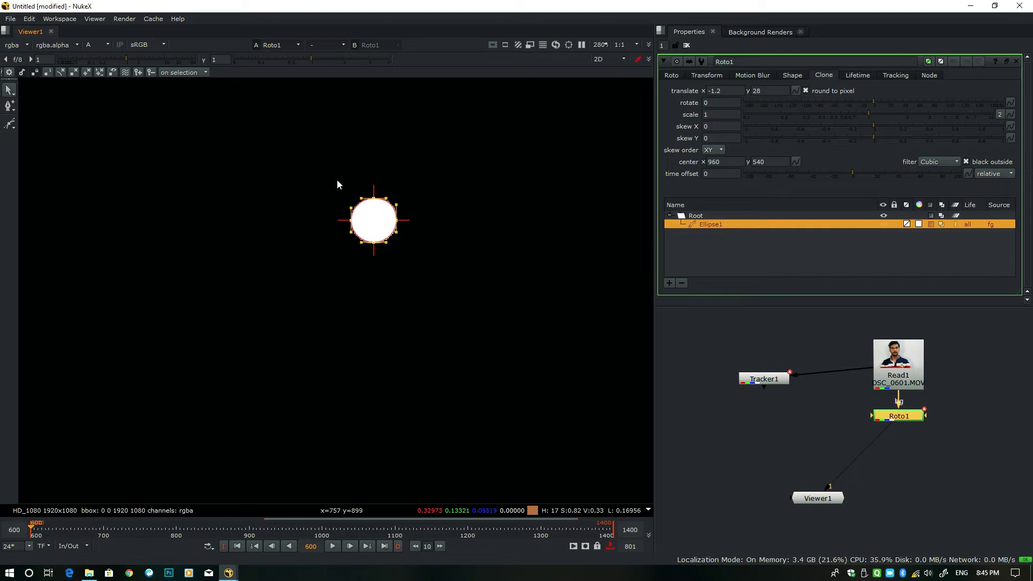
scroll(338, 183, up, 3)
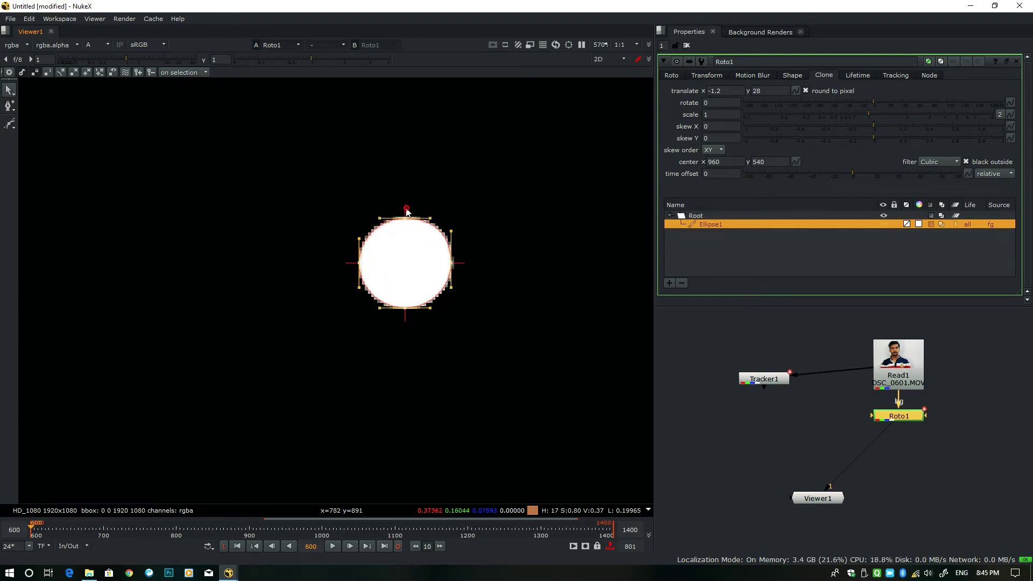
drag(407, 210, 413, 181)
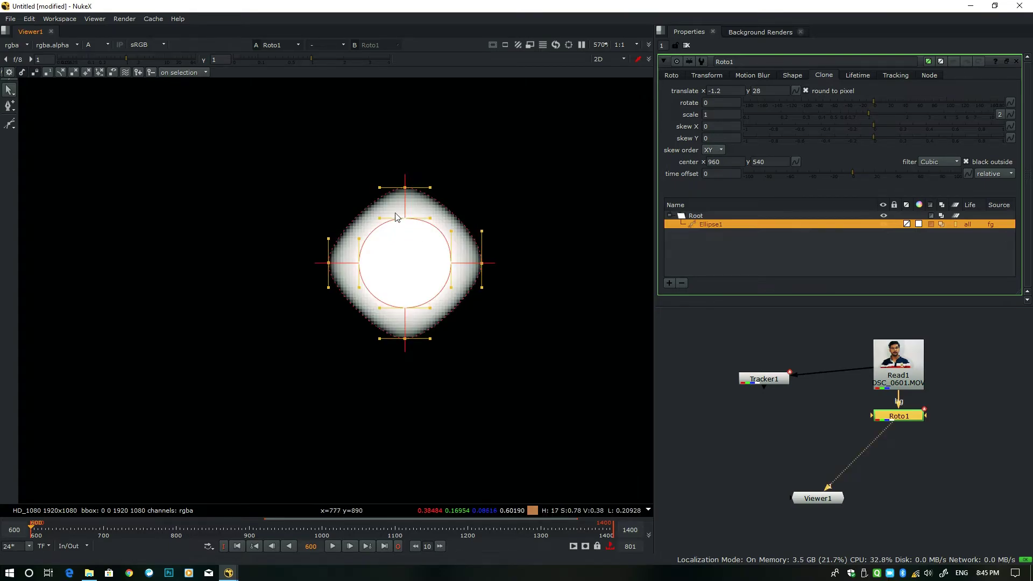
Set Ellipse1's feather to 0.7 with falloff 2.55, then return the viewer to RGB.
click(671, 75)
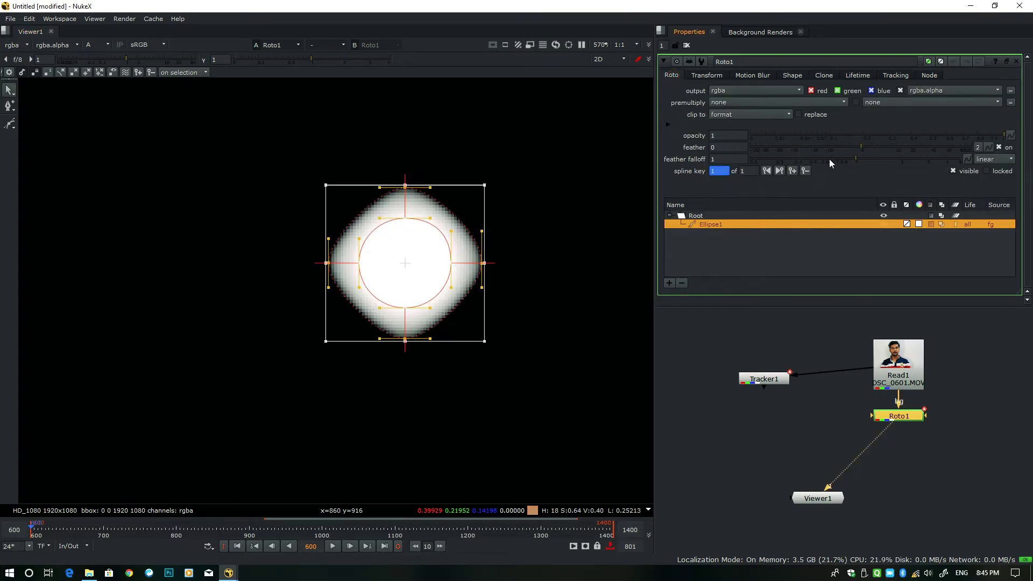
drag(855, 148, 915, 159)
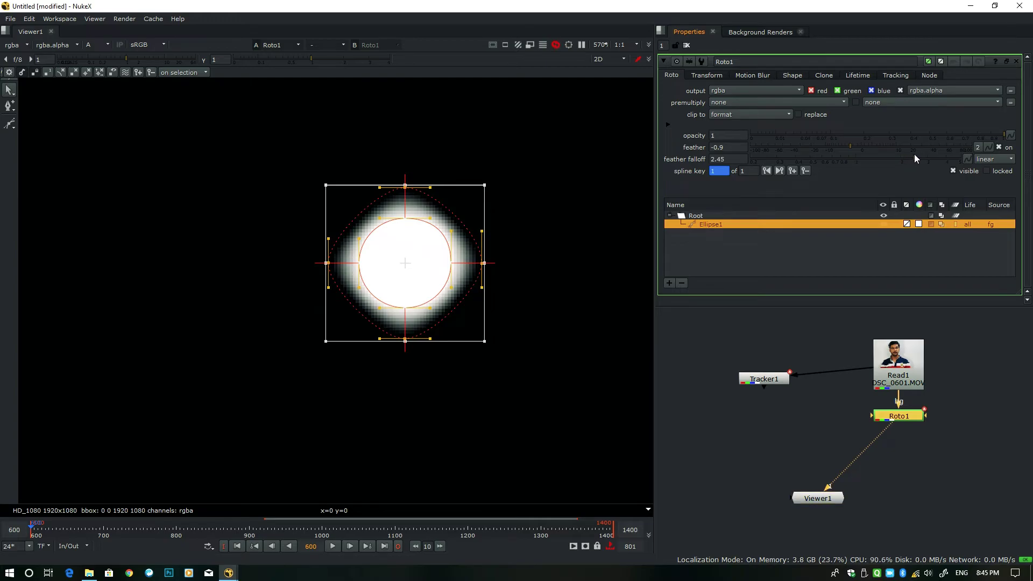
mouse_move(854, 150)
mouse_down()
mouse_move(845, 145)
mouse_move(870, 145)
mouse_up()
click(583, 228)
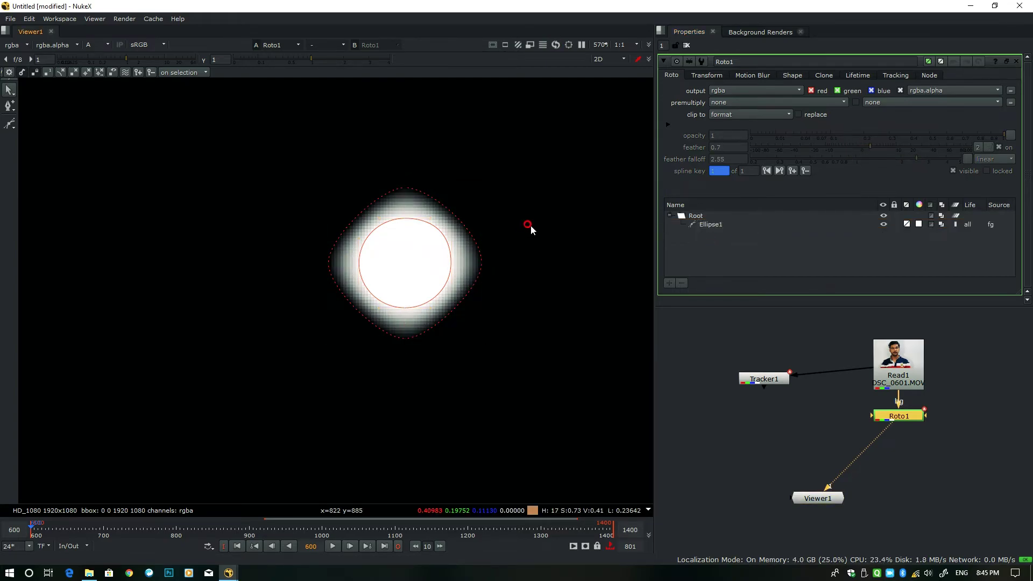
key(a)
click(710, 66)
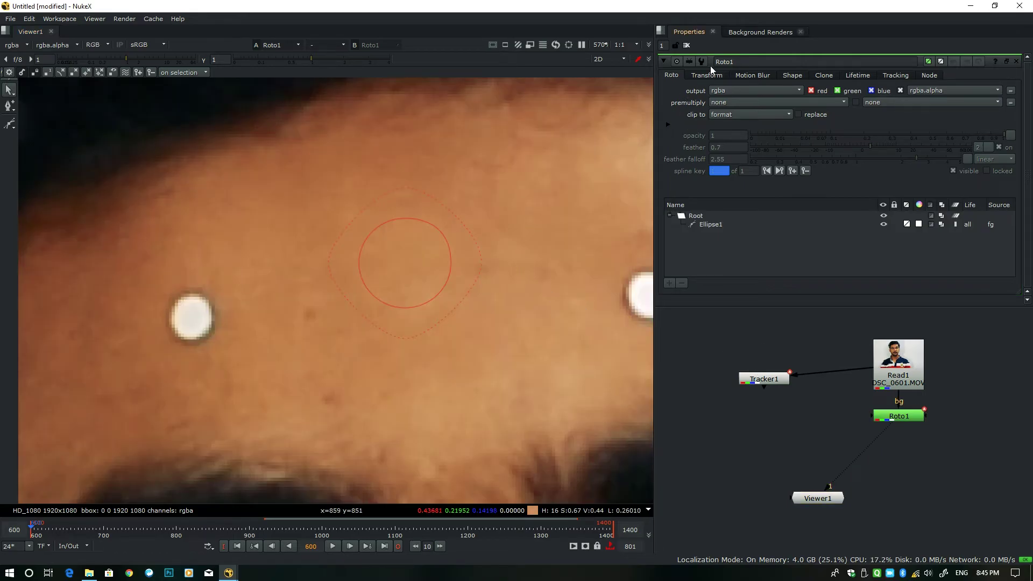
click(689, 45)
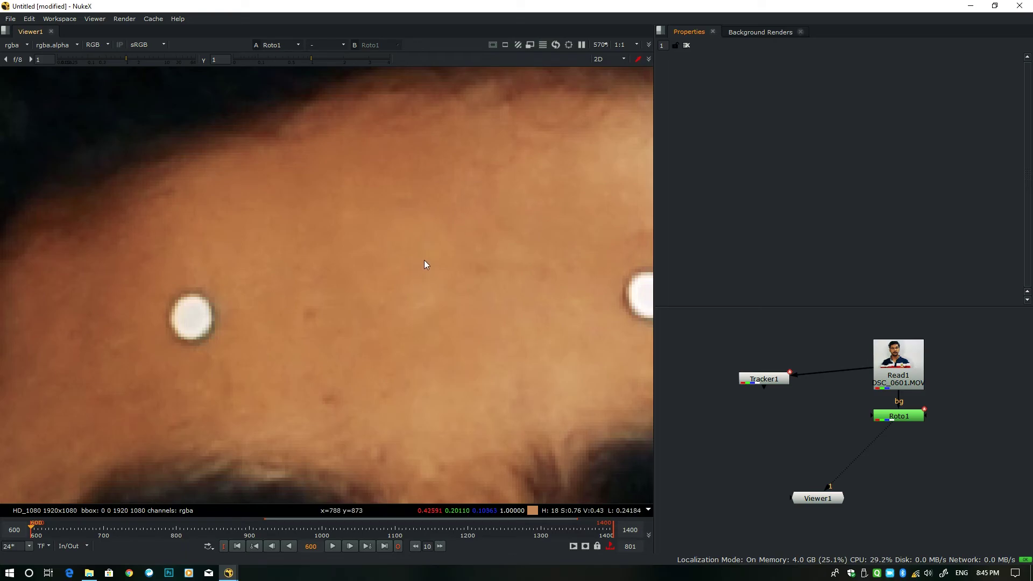
key(f)
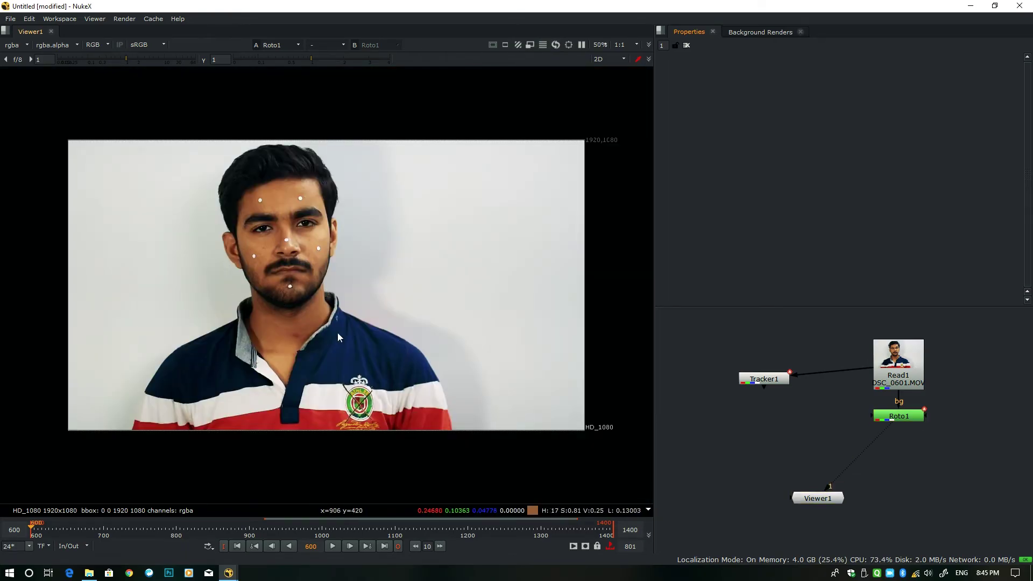
click(333, 547)
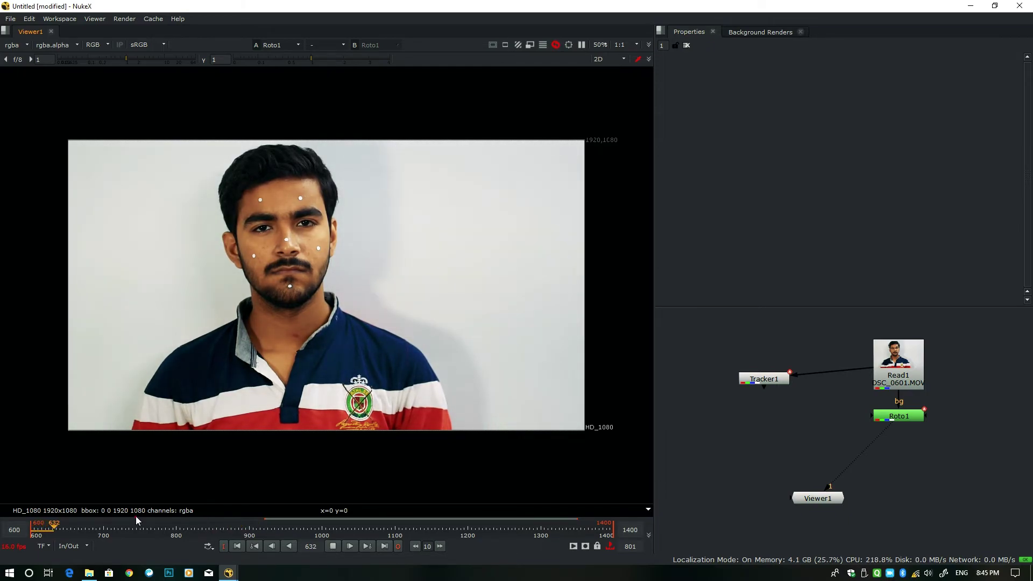
drag(150, 523, 221, 533)
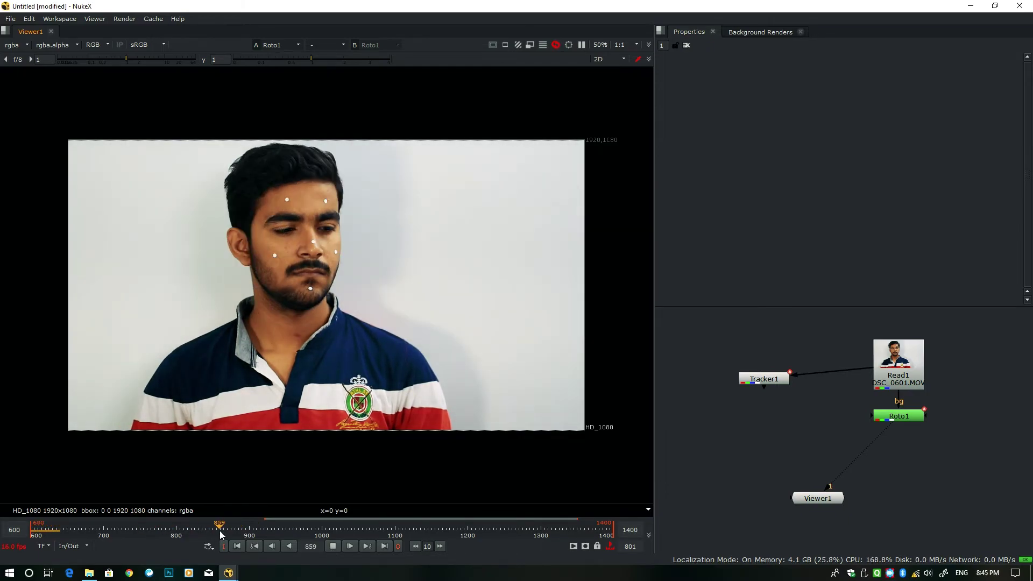
click(355, 536)
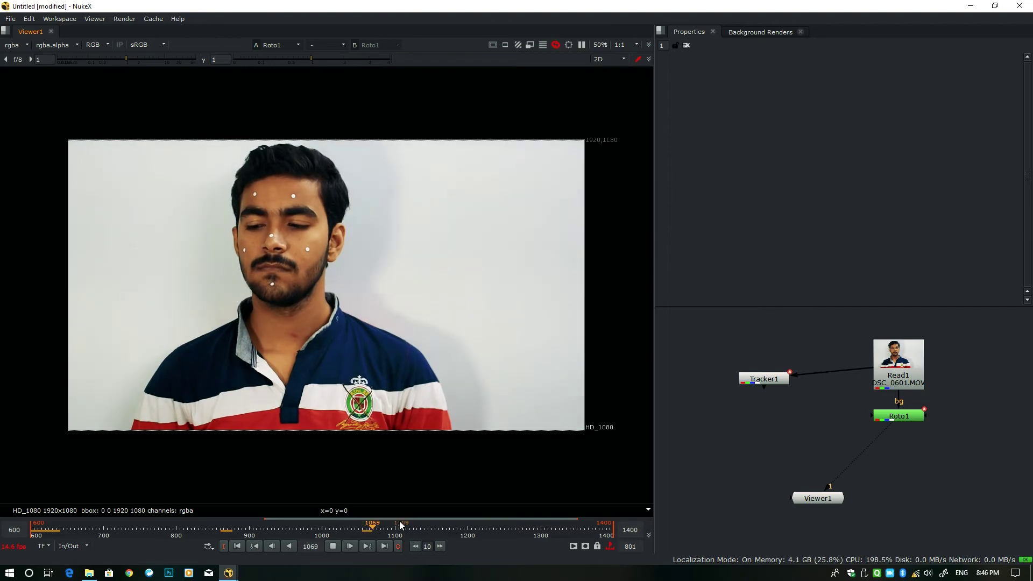
click(332, 547)
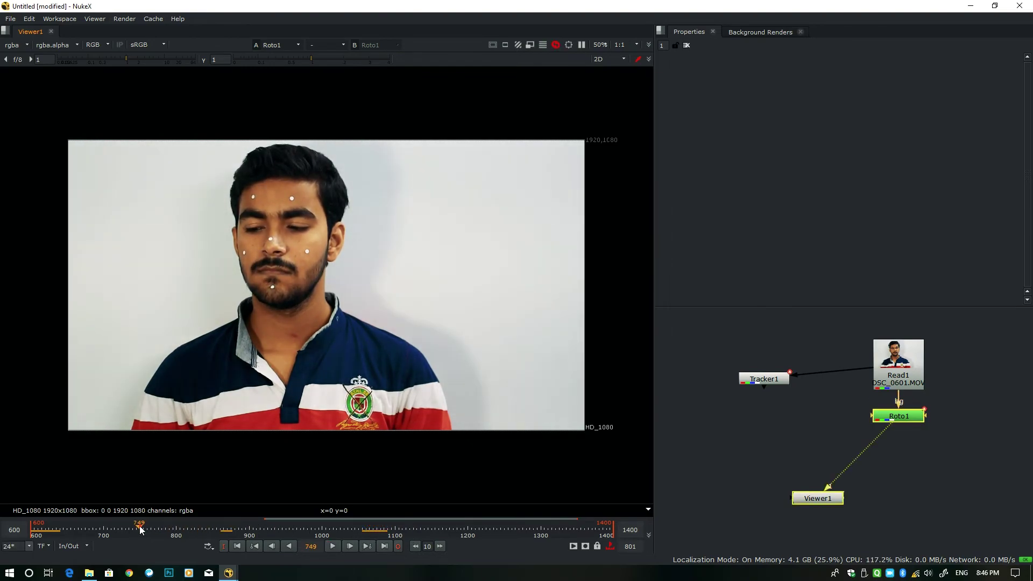
click(99, 530)
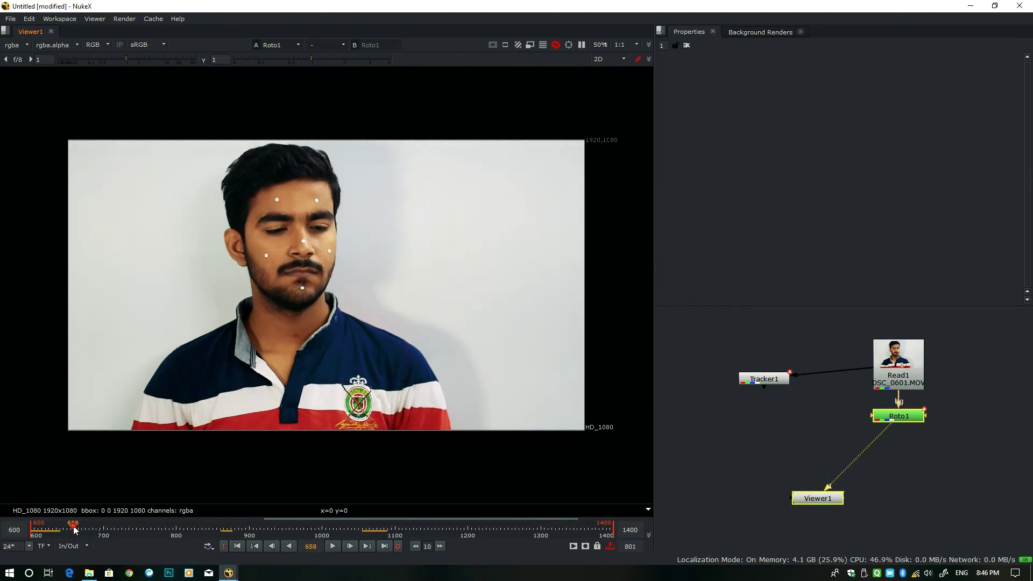
click(73, 531)
click(332, 547)
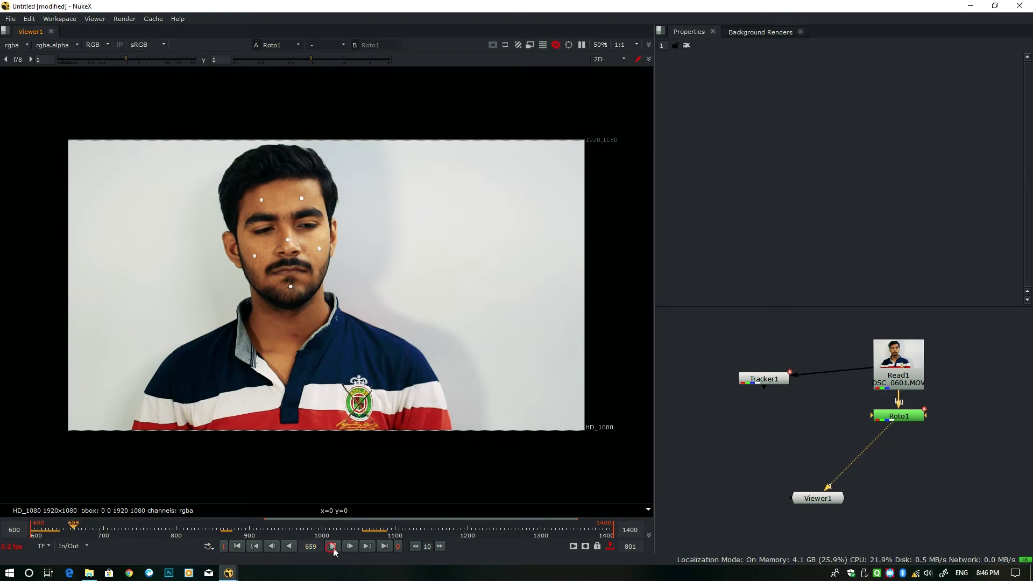